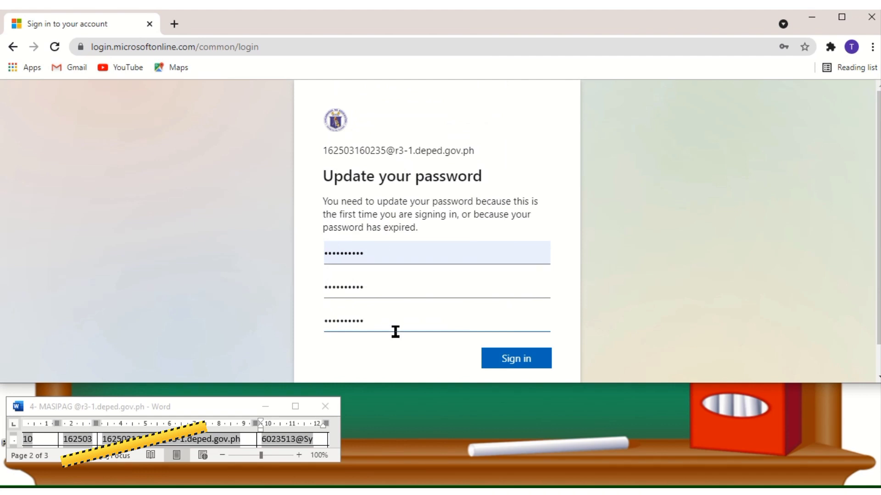
Step: Remove the extra characters from the new password and submit the password update
left_click(355, 288)
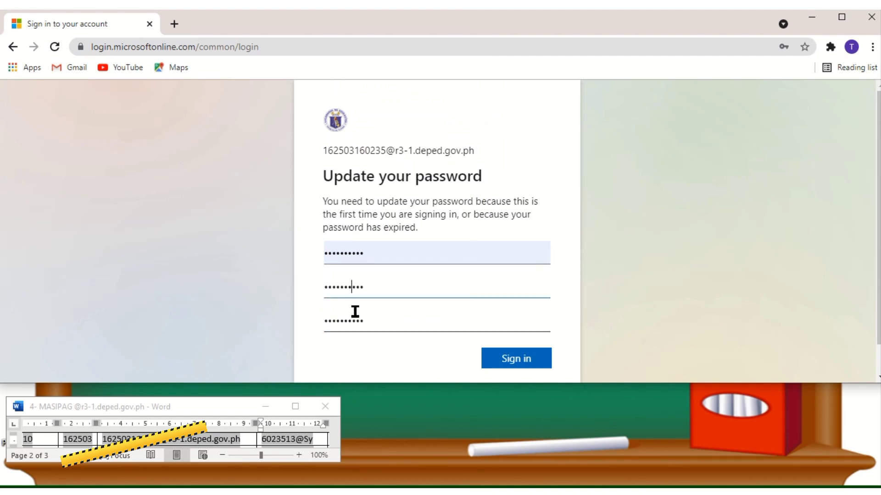
key("BackSpace")
key("BackSpace")
left_click(358, 321)
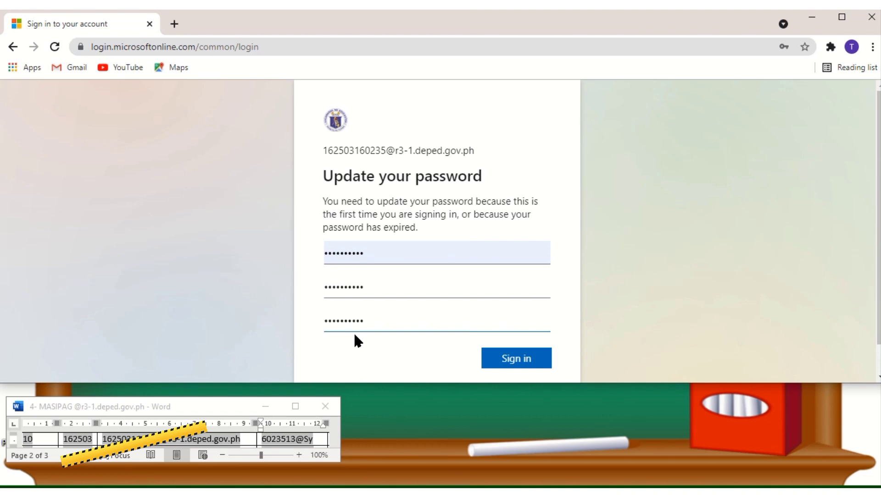
left_click(512, 363)
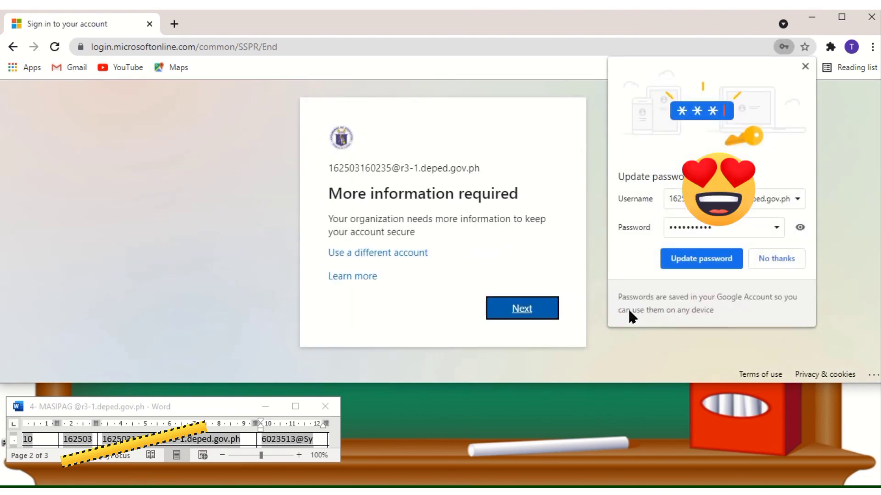
Step: Save the new password in Chrome and continue past 'More information required'
left_click(799, 228)
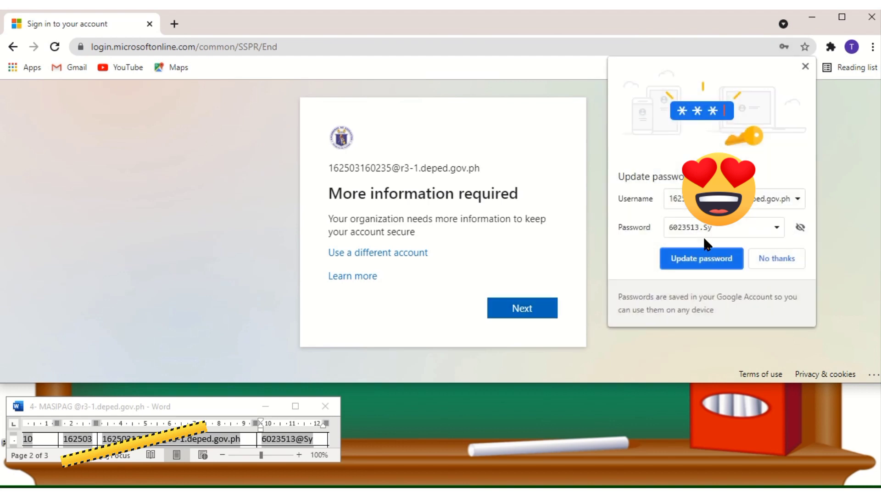
left_click(712, 261)
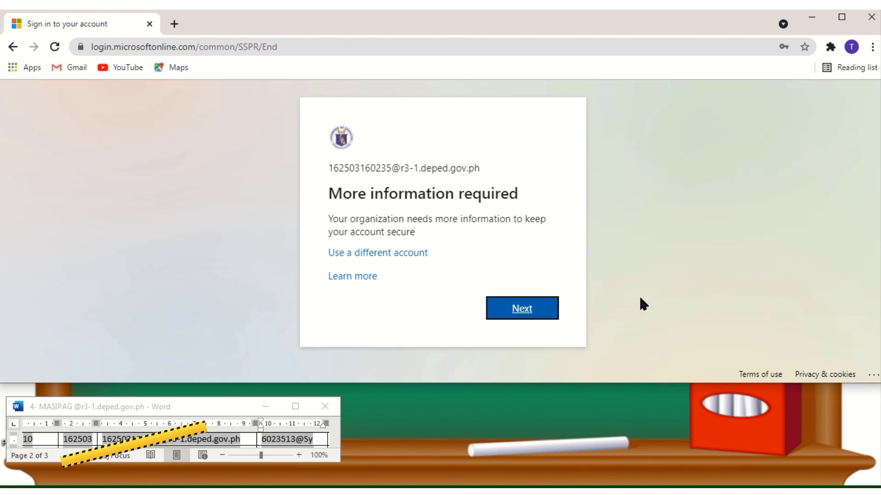
left_click(511, 317)
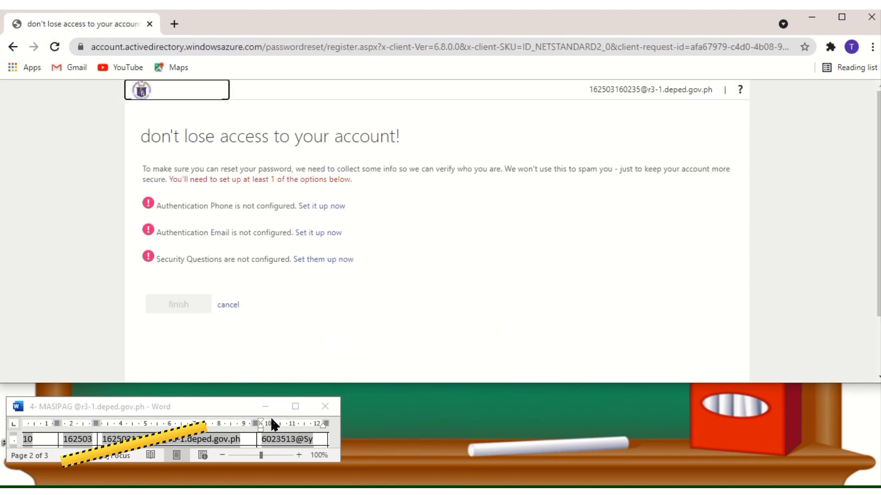
Step: Maximize the browser and try phone setup with country Philippines (+63), then go back
left_click(841, 17)
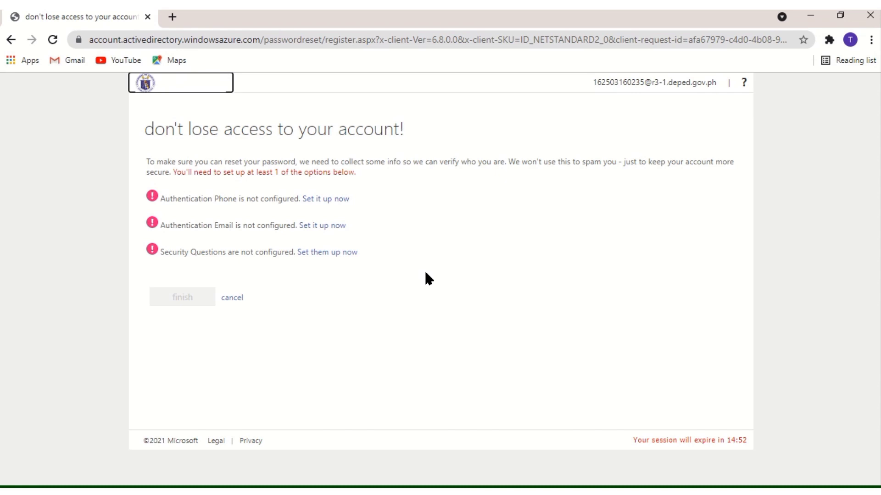
left_click(340, 202)
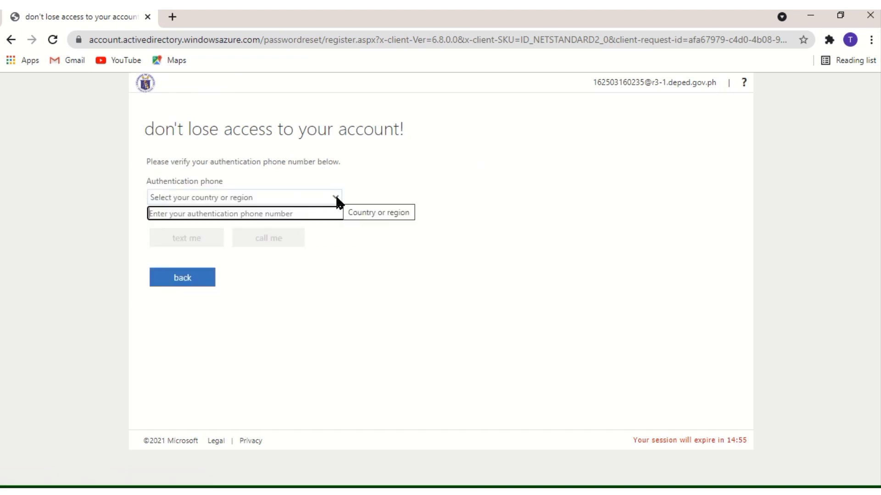
left_click(336, 199)
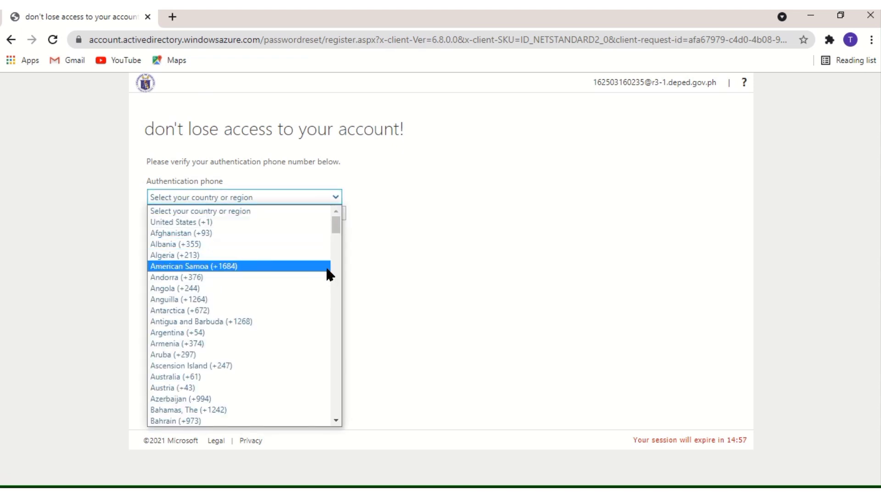
scroll(330, 276, "down", 15)
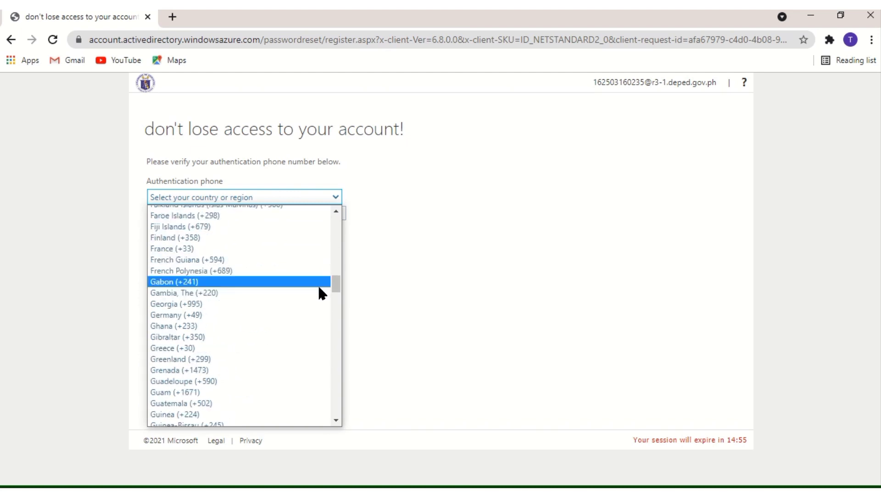
scroll(318, 289, "down", 20)
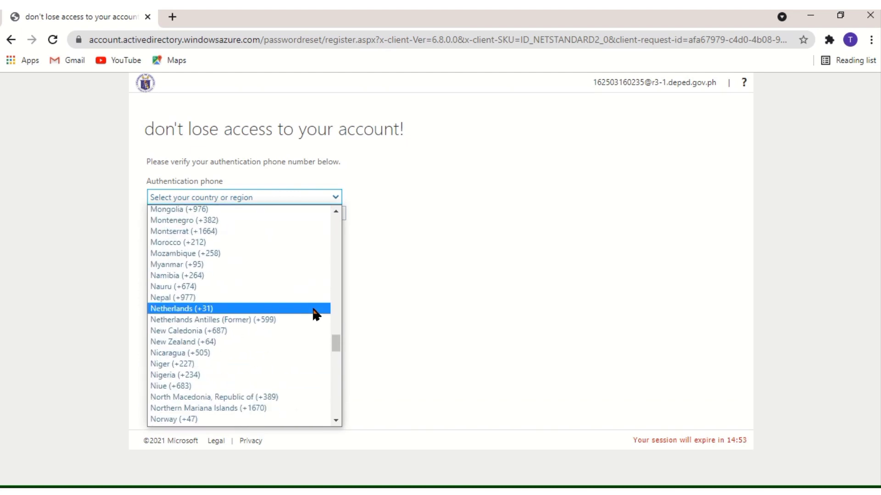
scroll(313, 305, "down", 8)
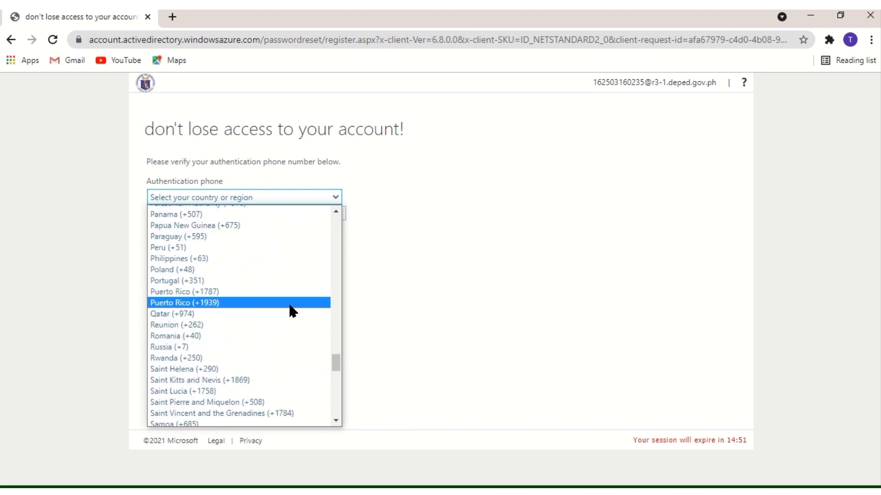
left_click(284, 259)
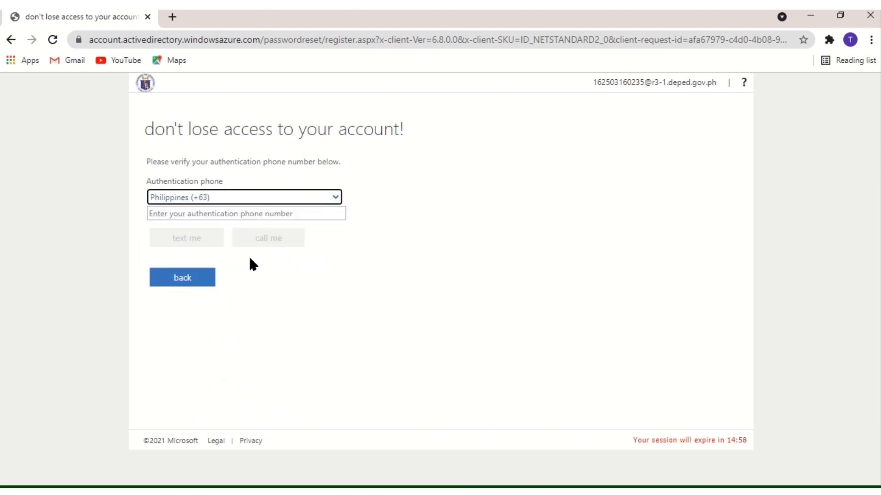
left_click(218, 216)
left_click(188, 282)
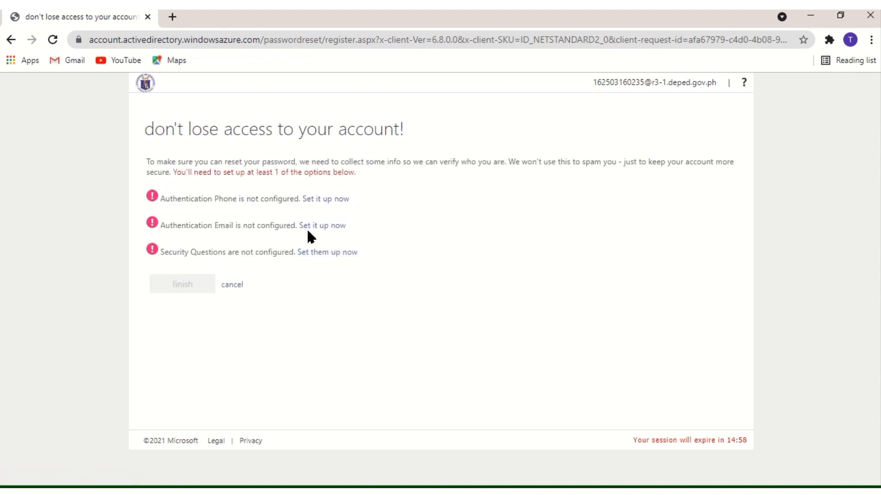
Step: Check the email verification option, return, and start the security questions setup
left_click(312, 231)
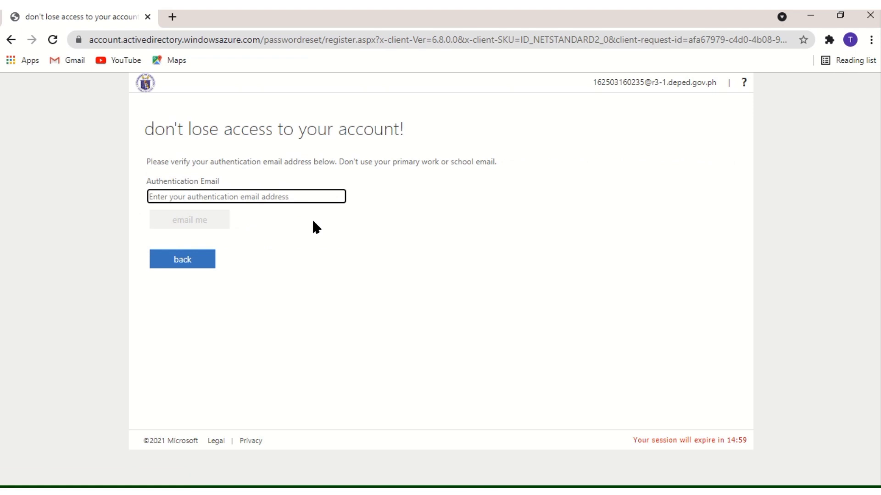
left_click(201, 261)
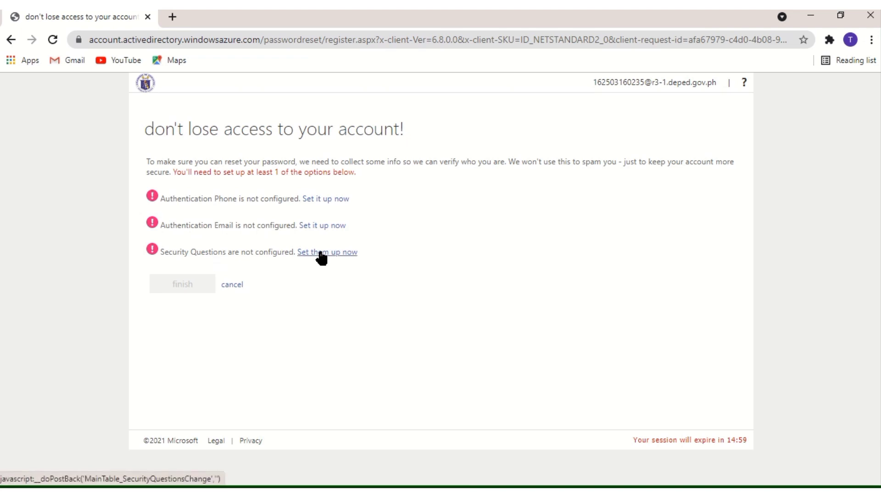
left_click(320, 254)
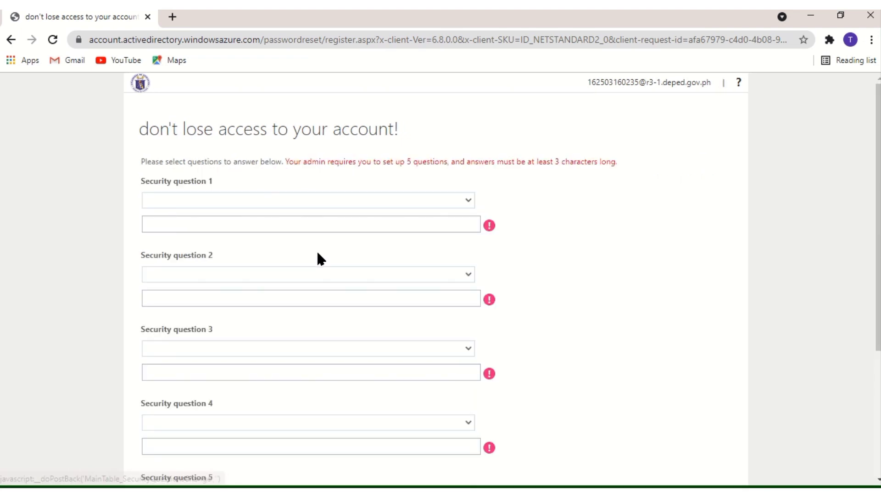
Step: Set security question 1 to 'What is your favorite food?' and enter its answer
left_click(346, 201)
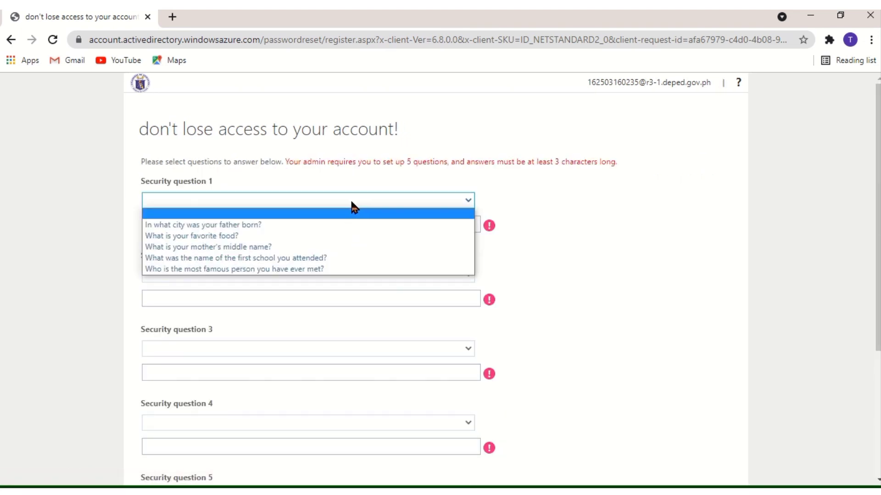
left_click(307, 237)
left_click(301, 225)
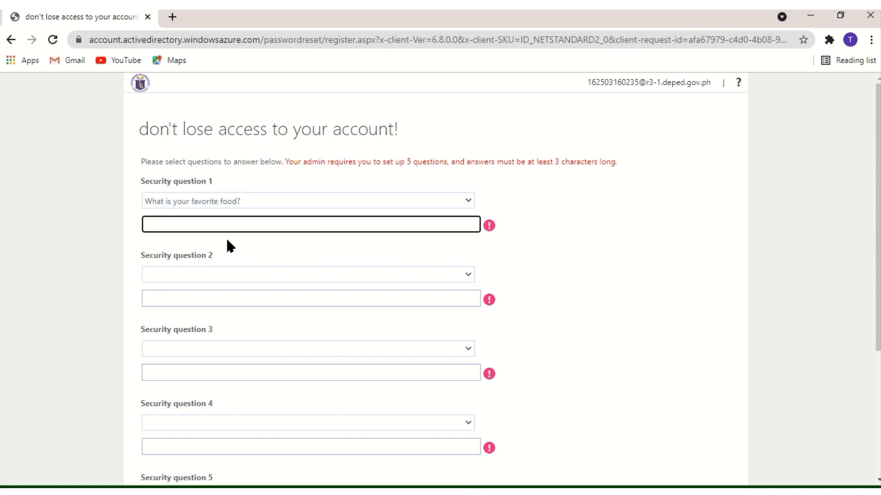
Step: Set security question 2 to the most famous person met and enter that person's name
left_click(189, 277)
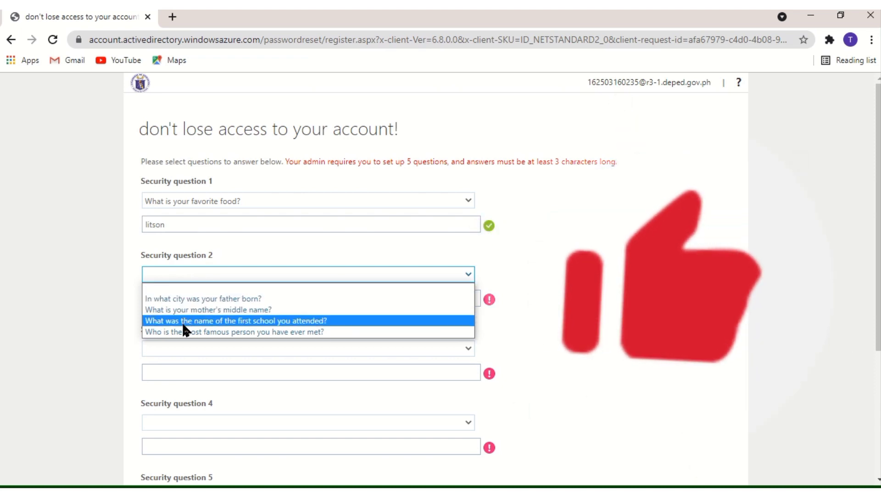
left_click(185, 333)
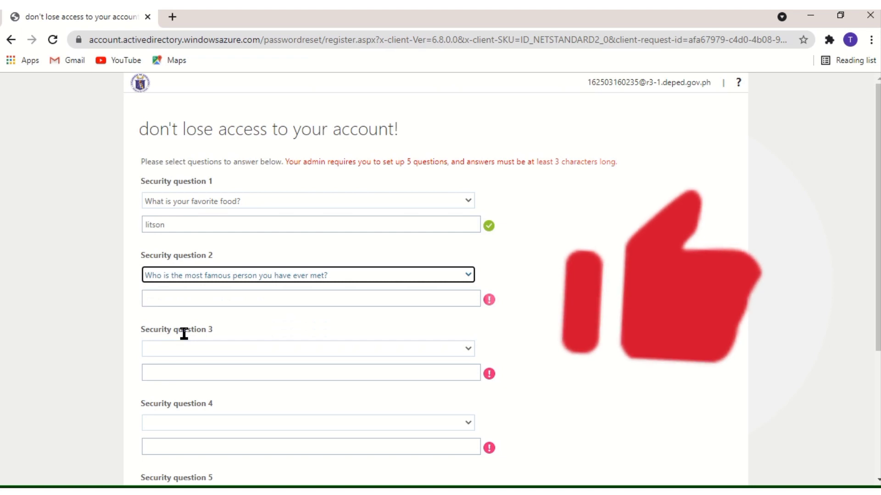
left_click(165, 300)
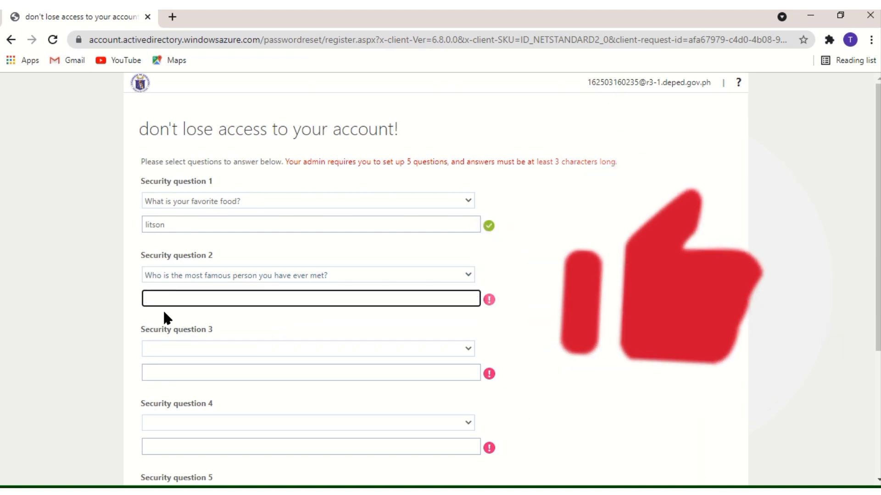
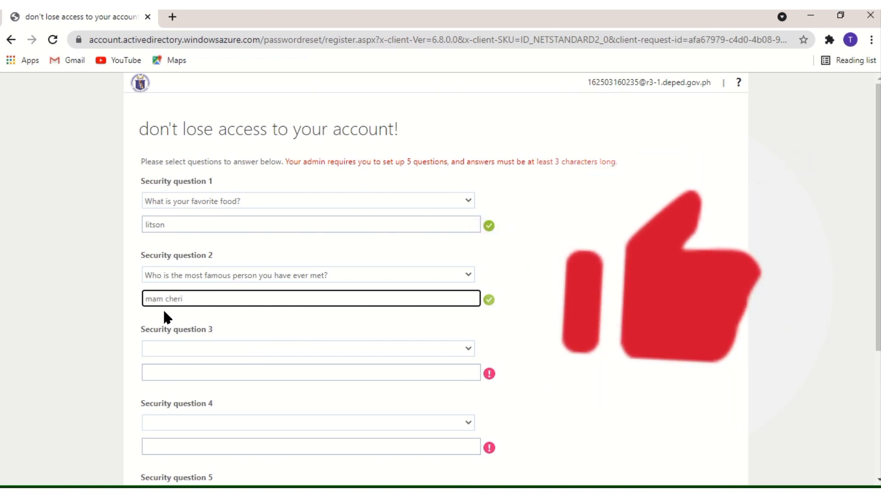
left_click(170, 349)
Step: Set security question 3 to the first-school question and enter the school's abbreviation
left_click(171, 349)
scroll(173, 346, "down", 3)
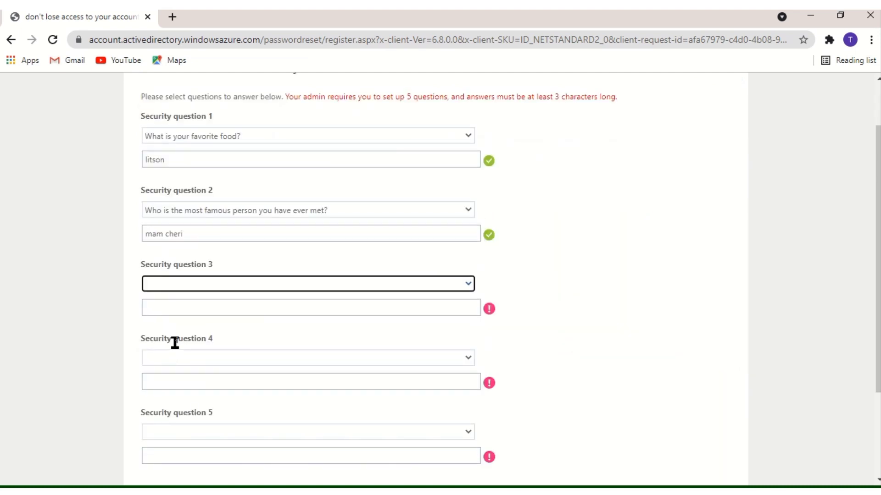
left_click(200, 224)
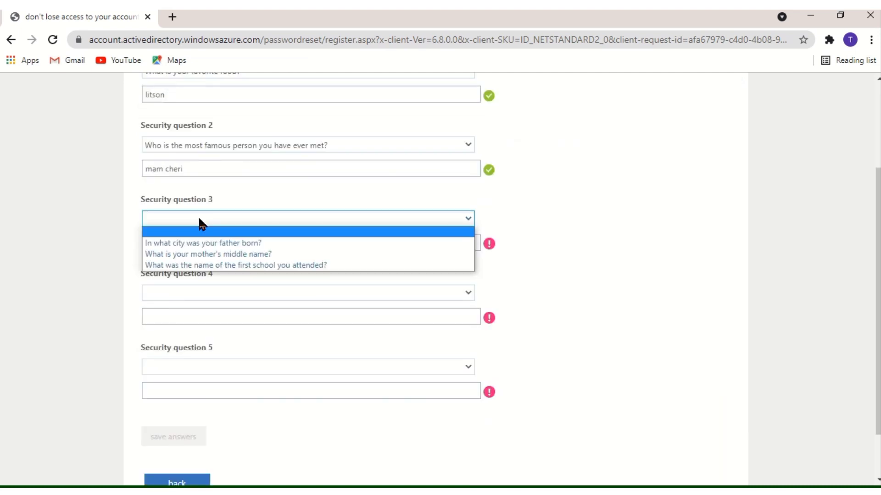
left_click(207, 265)
left_click(177, 243)
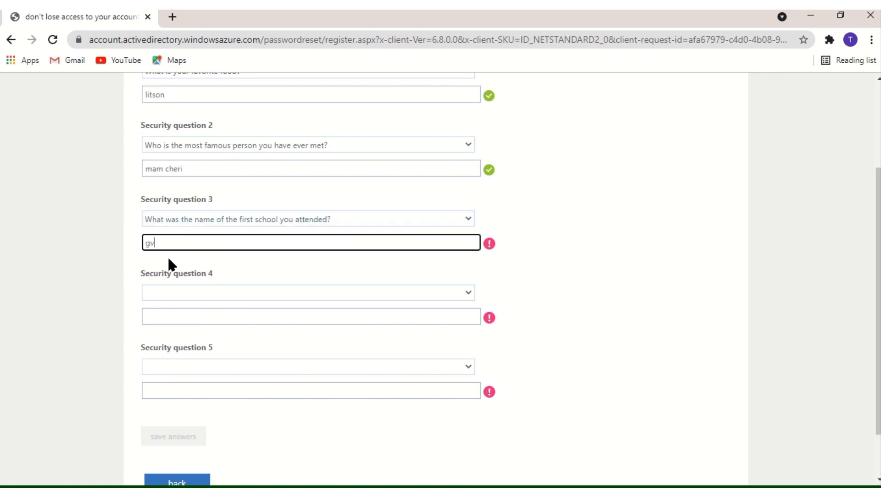
Step: Set security question 4 to the mother's middle name question and enter its answer
left_click(171, 296)
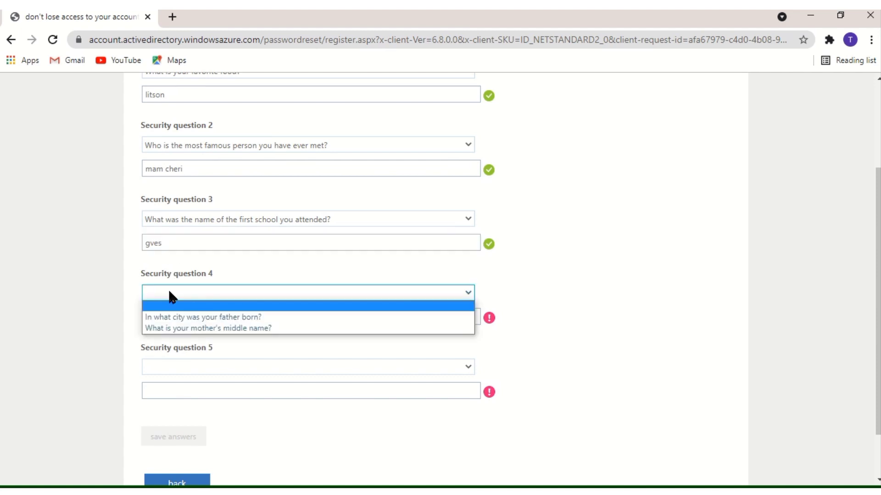
left_click(170, 328)
left_click(166, 318)
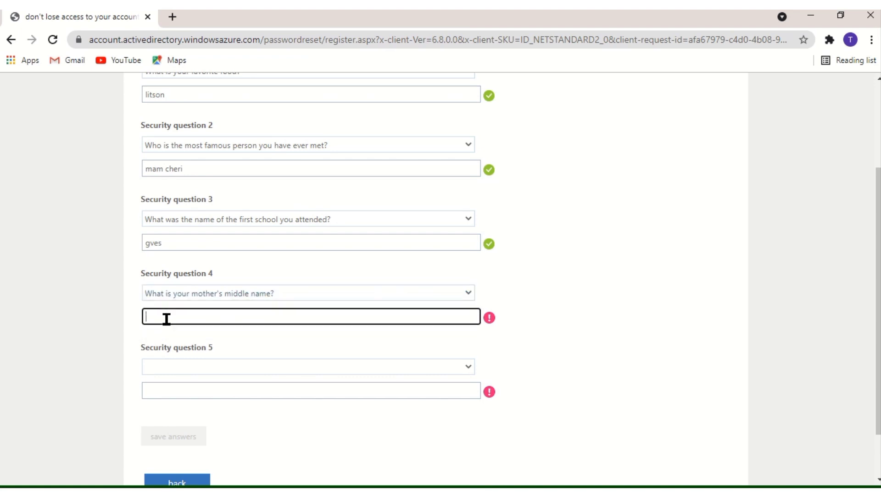
Step: Set question 5 to the father's birth city, answer it, and save all five answers
left_click(311, 368)
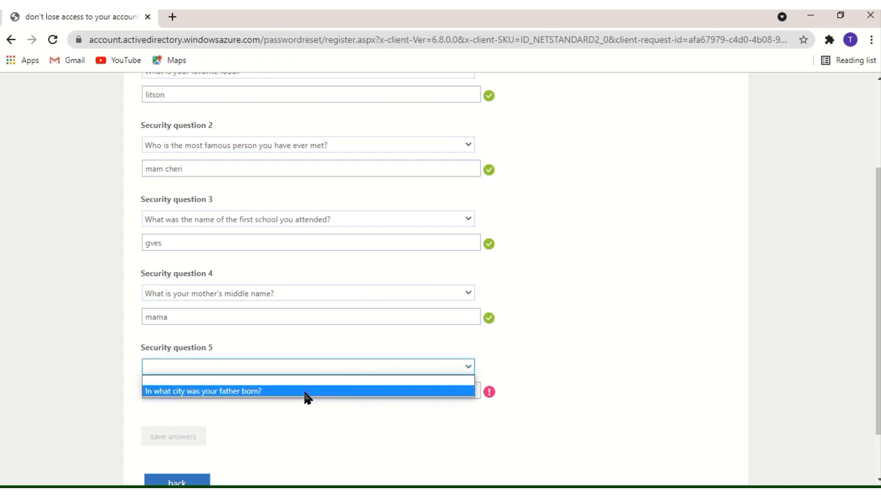
left_click(305, 393)
left_click(295, 391)
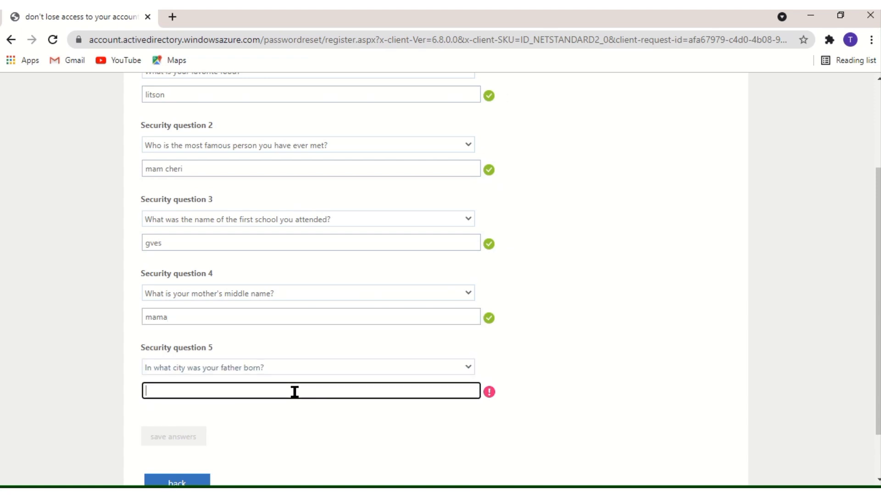
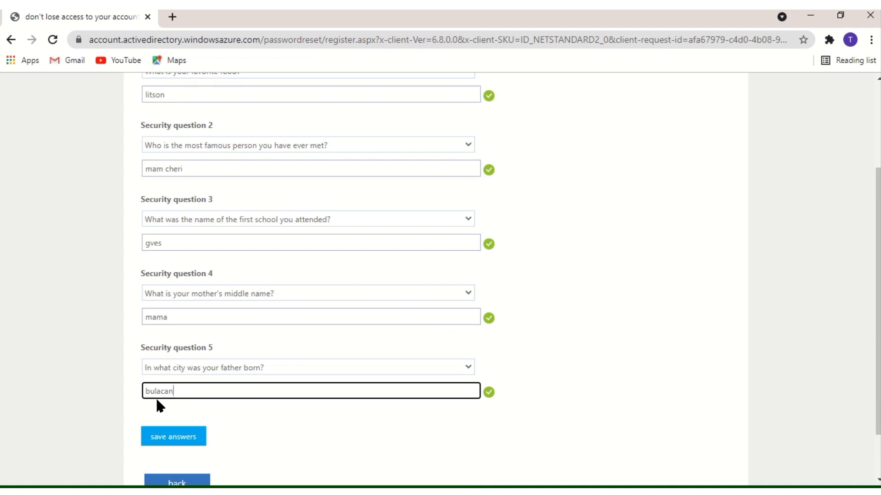
left_click(186, 440)
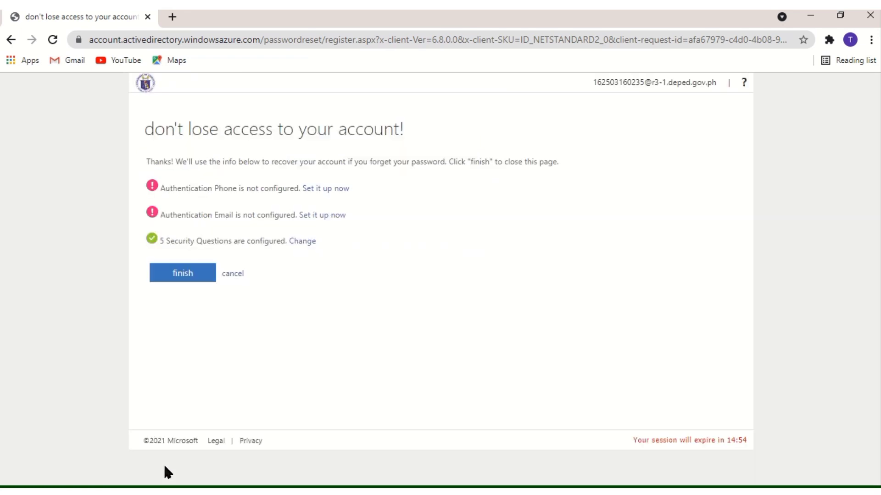
Step: Finish the recovery setup and answer No to 'Stay signed in?'
left_click(193, 277)
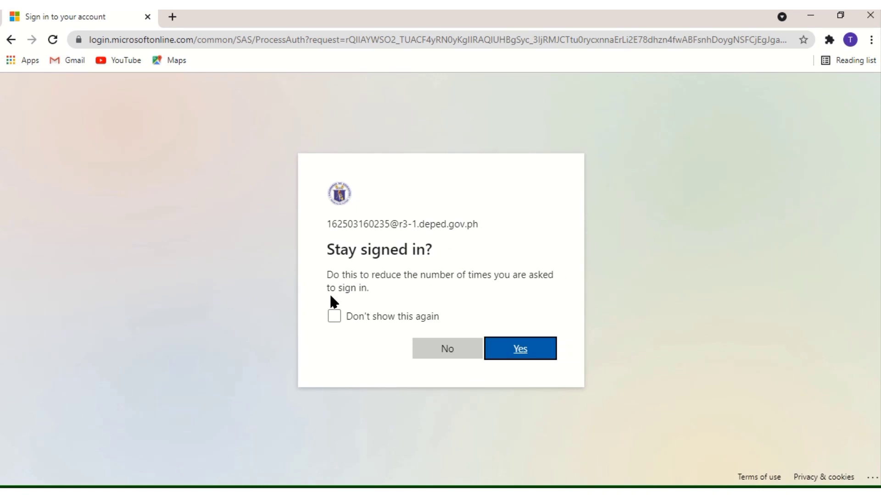
left_click(435, 354)
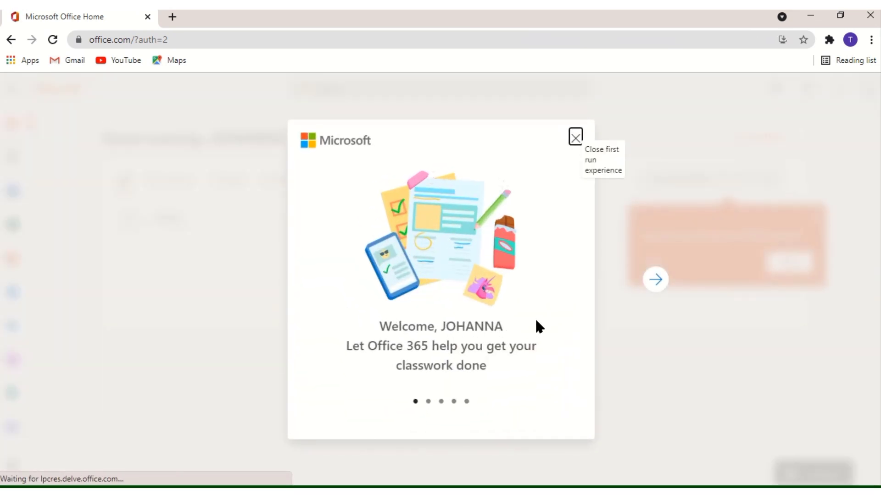
Step: Advance through all five Office 365 welcome slides until the tour closes
left_click(657, 284)
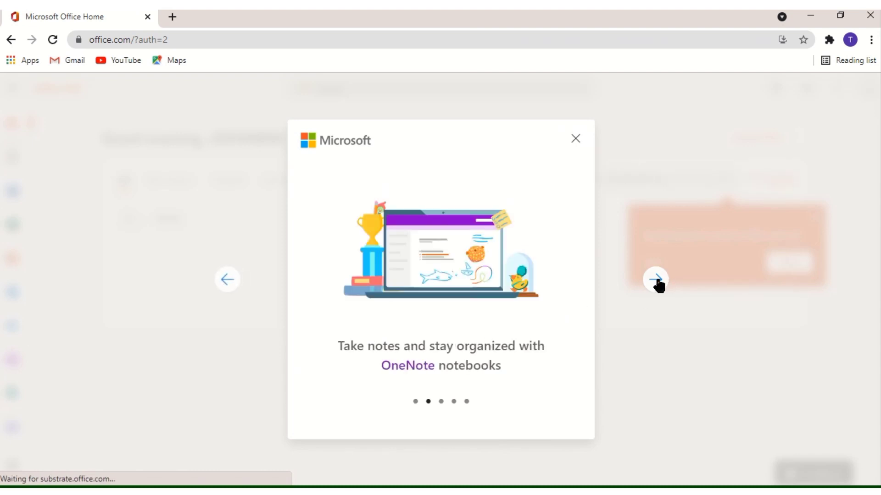
left_click(657, 283)
left_click(658, 284)
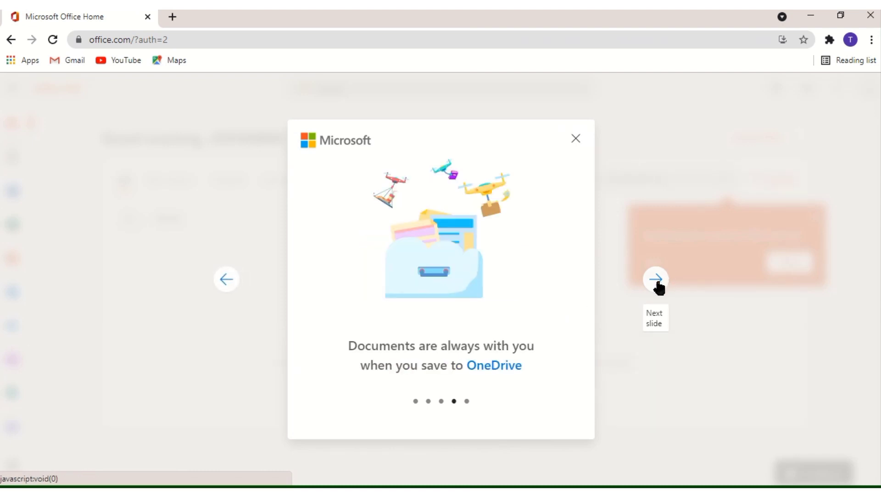
left_click(657, 283)
left_click(657, 283)
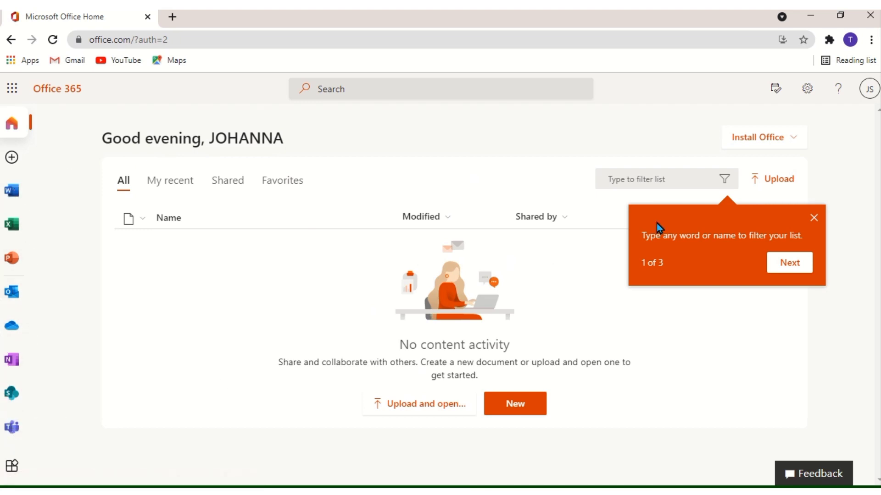
Step: Sign out of Office 365 from the account avatar menu
left_click(871, 94)
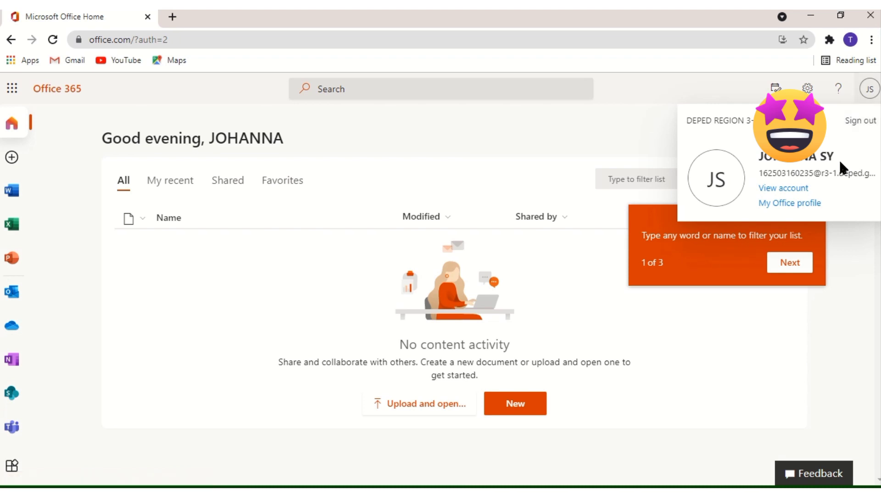
left_click(861, 126)
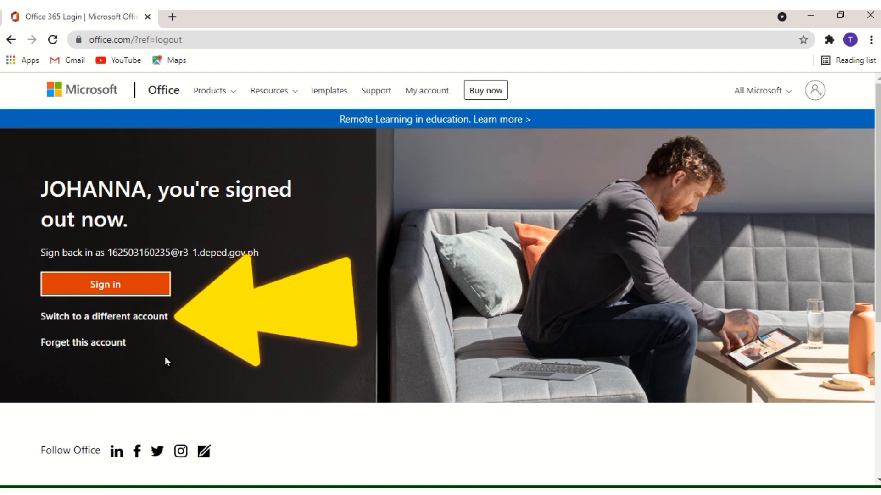
Step: Choose a different account and copy the next account's e-mail from the Word table
left_click(153, 324)
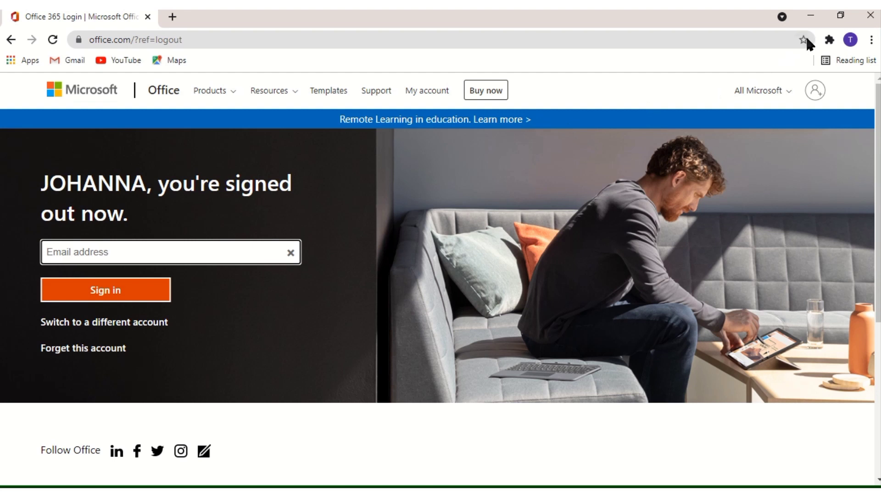
left_click(838, 18)
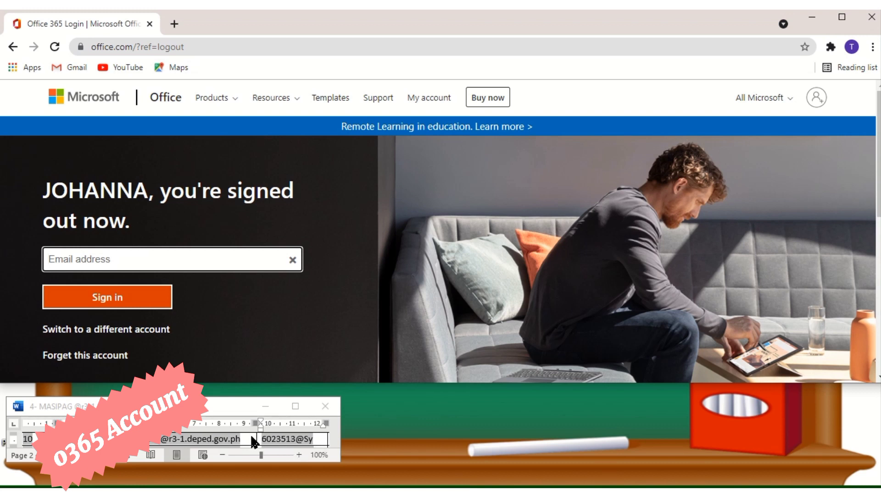
left_click(235, 448)
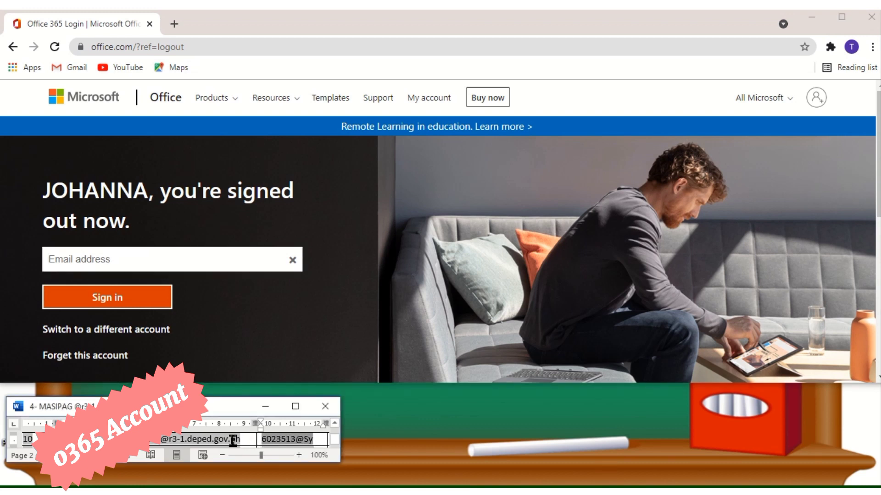
left_click_drag(243, 465, 243, 477)
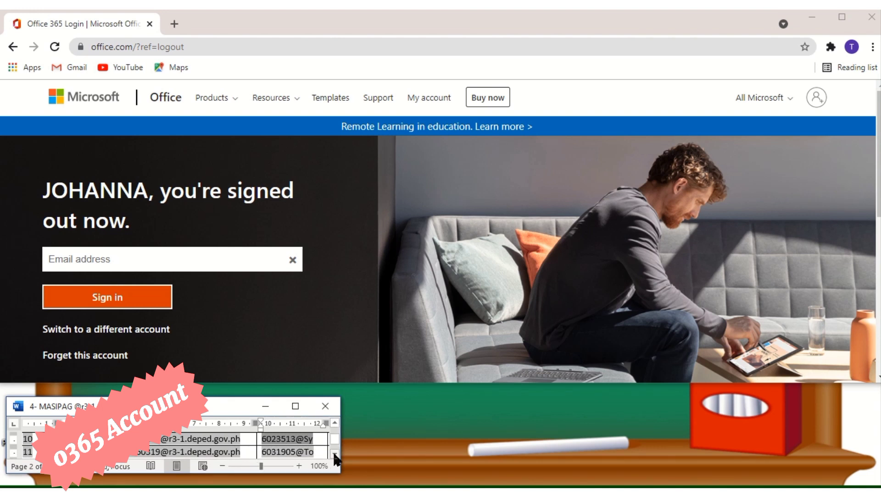
left_click(334, 454)
left_click_drag(239, 477, 148, 443)
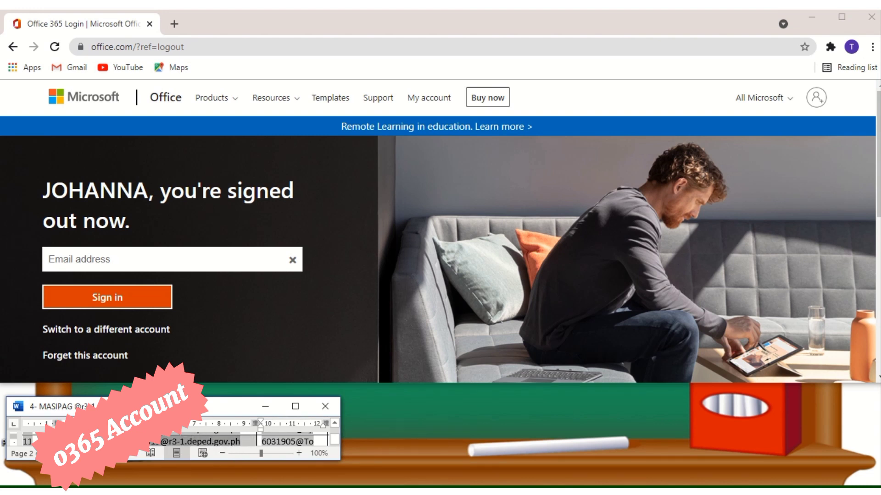
right_click(111, 441)
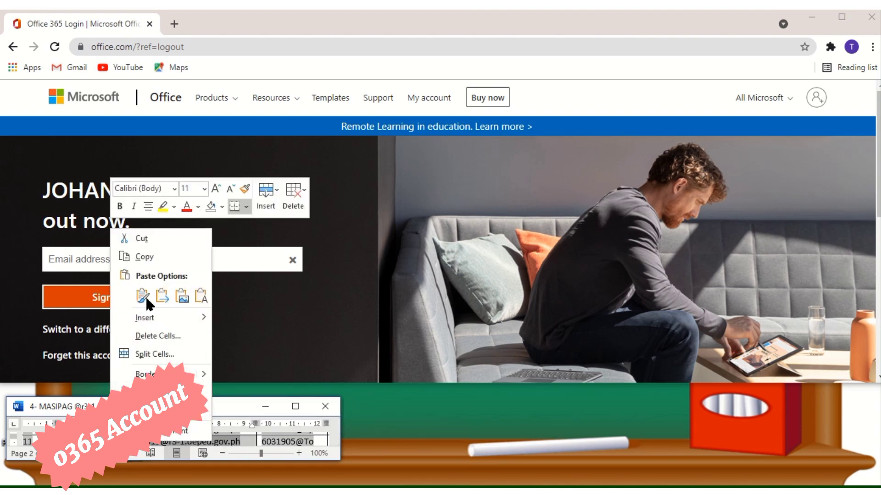
left_click(129, 257)
Step: Paste the copied e-mail address into the sign-in field and submit it
left_click(72, 260)
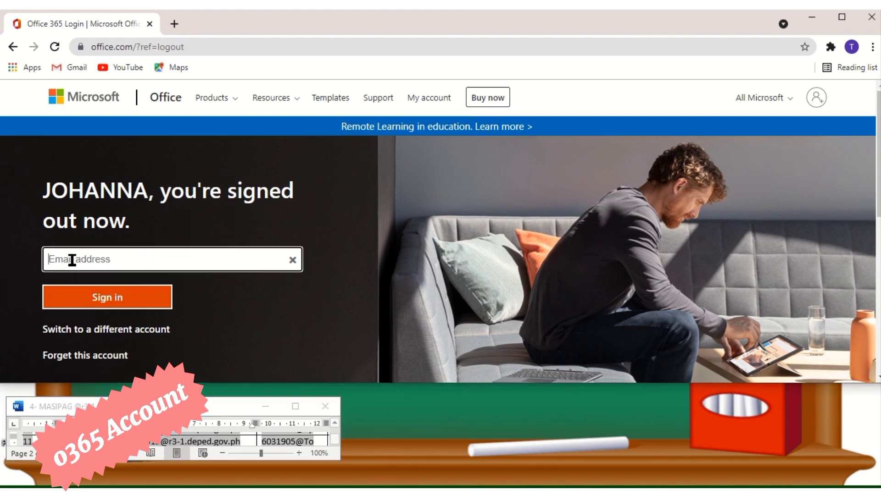
right_click(72, 260)
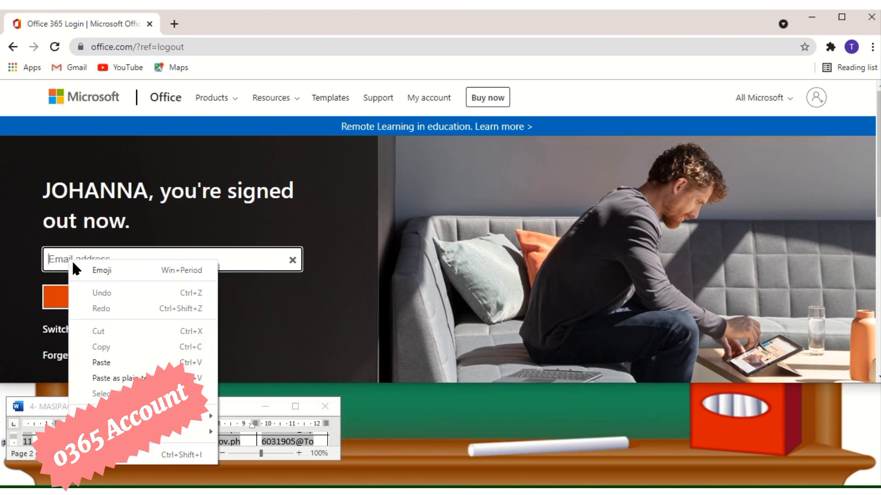
left_click(101, 363)
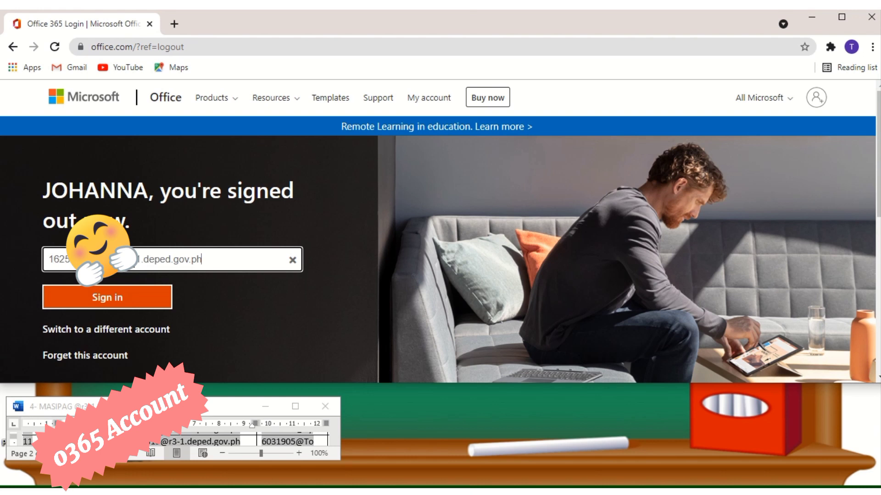
left_click(119, 303)
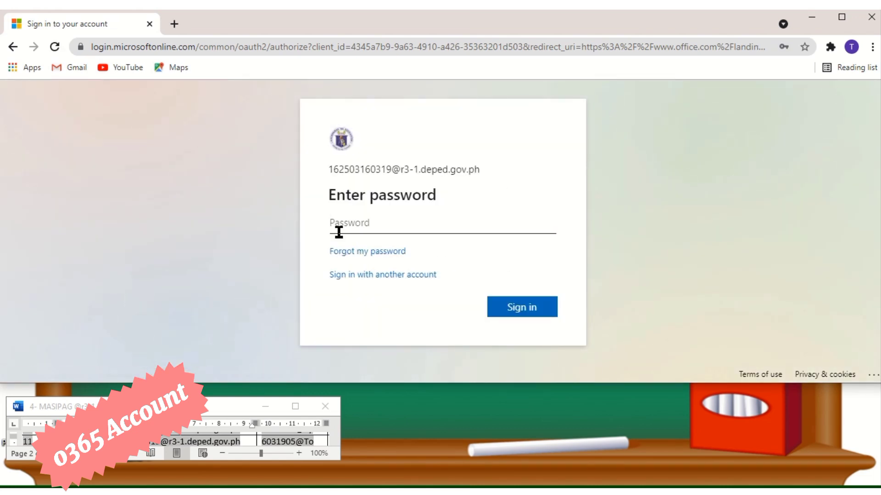
Step: Copy the next account's password from its cell in the Word account table
left_click(315, 442)
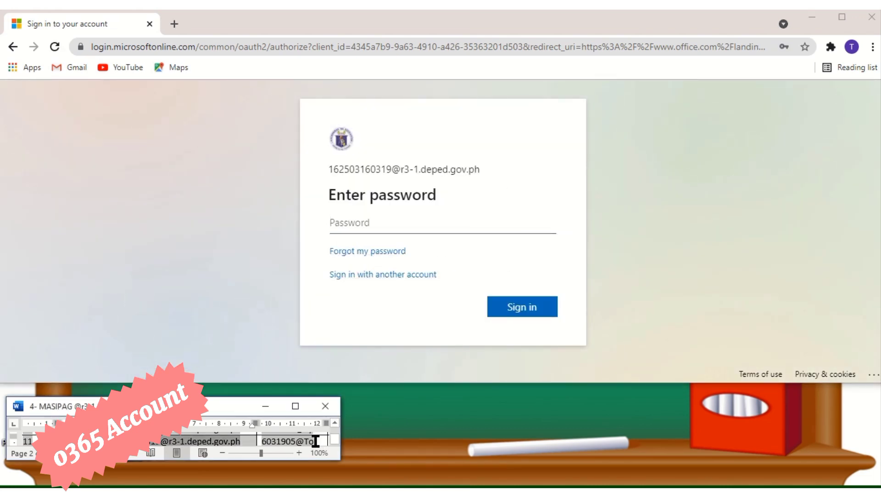
left_click_drag(316, 441, 337, 449)
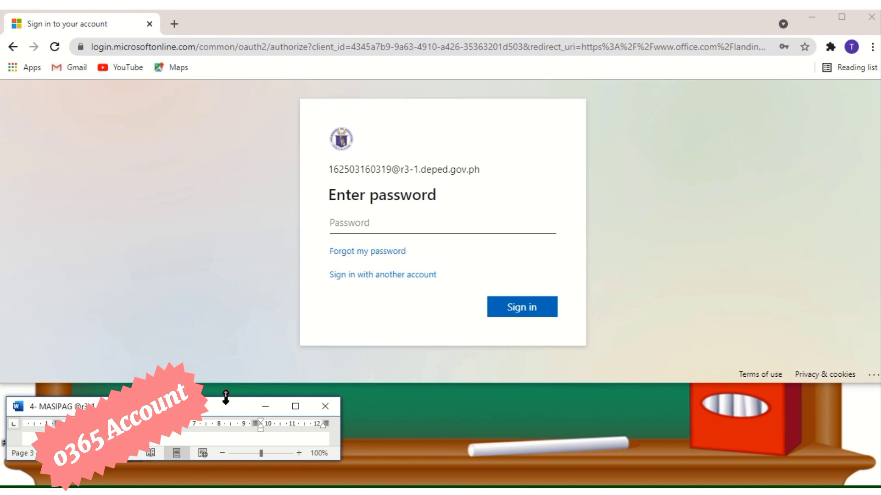
left_click_drag(225, 398, 226, 391)
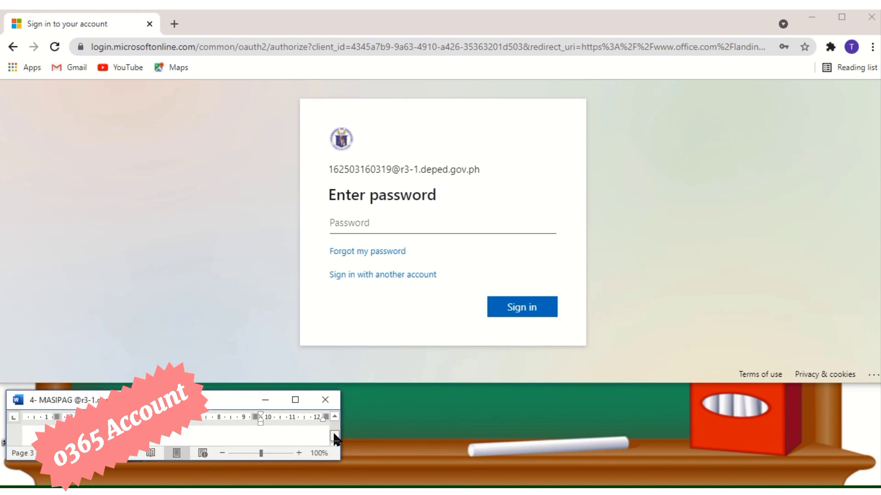
left_click_drag(334, 440, 334, 432)
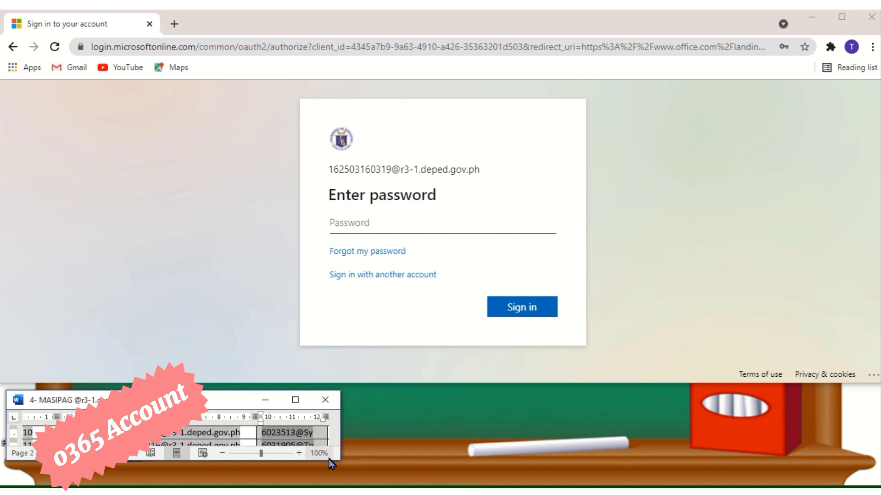
left_click_drag(297, 461, 295, 474)
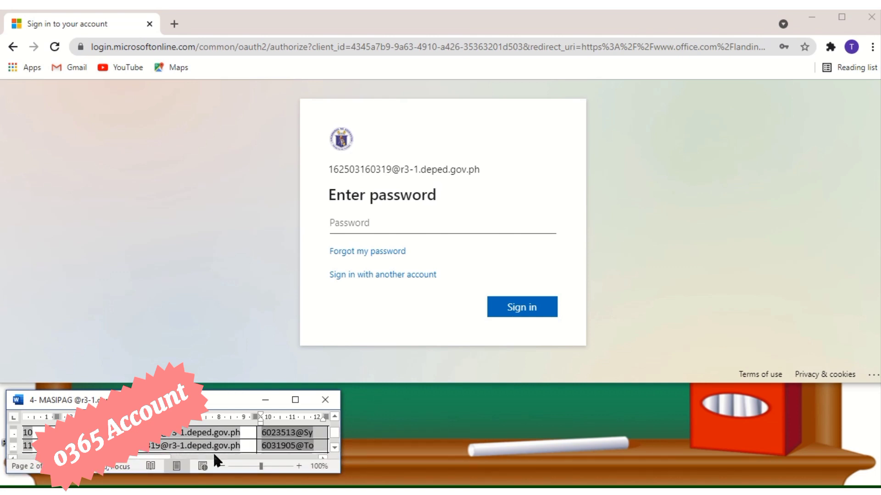
left_click(276, 448)
left_click_drag(316, 448, 264, 446)
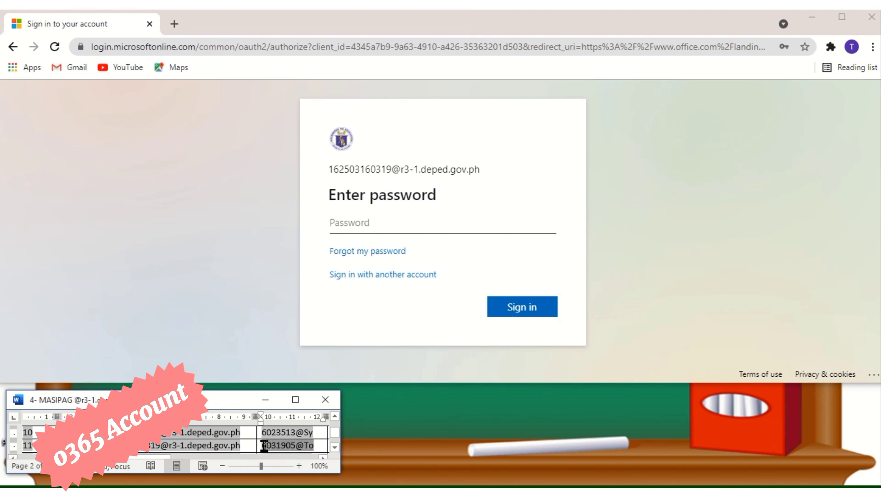
right_click(275, 448)
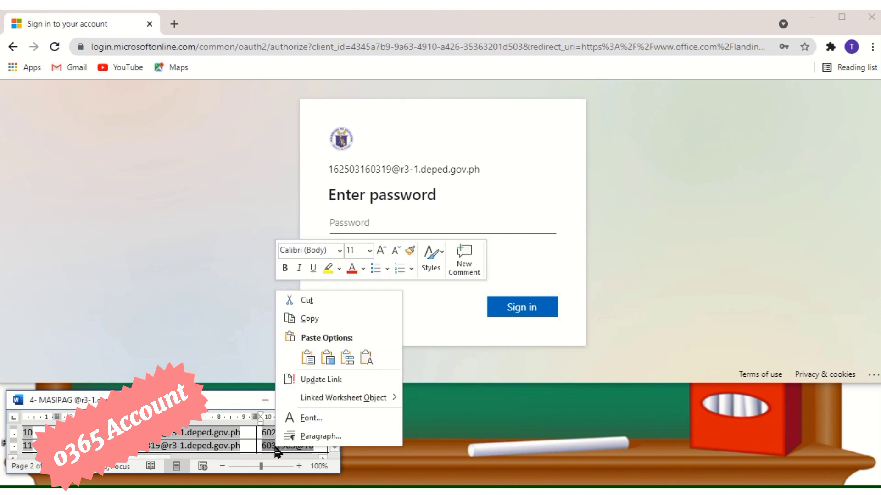
left_click(318, 318)
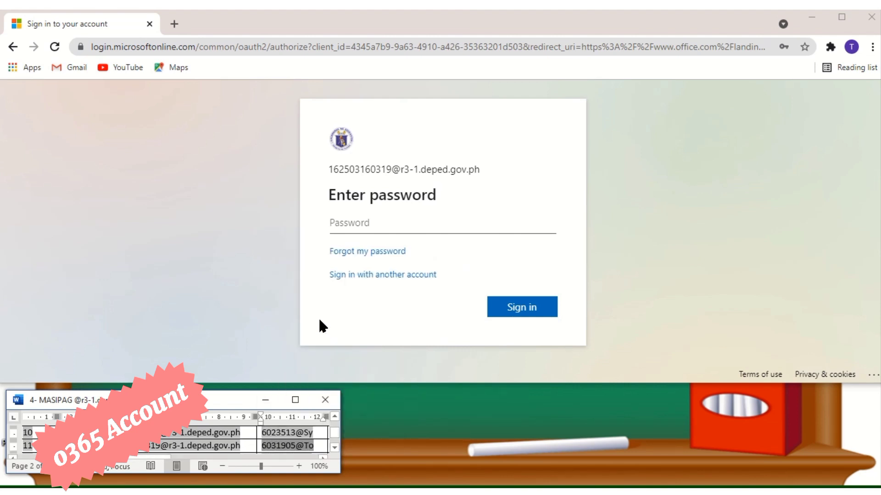
Step: Paste the copied password into the Password field and sign in
left_click(360, 223)
right_click(343, 221)
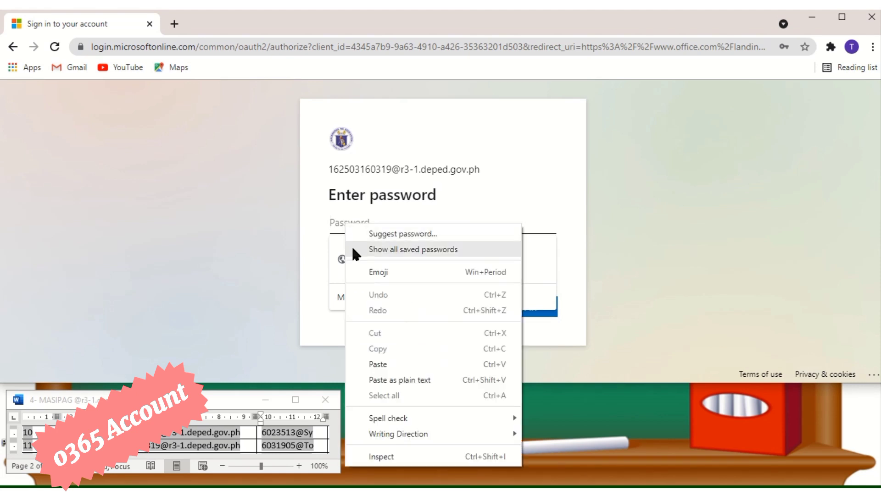
left_click(377, 364)
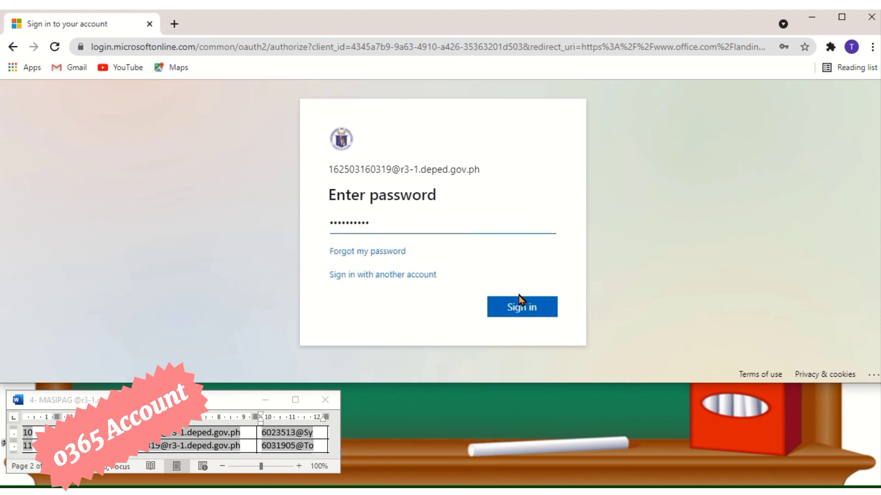
left_click(526, 311)
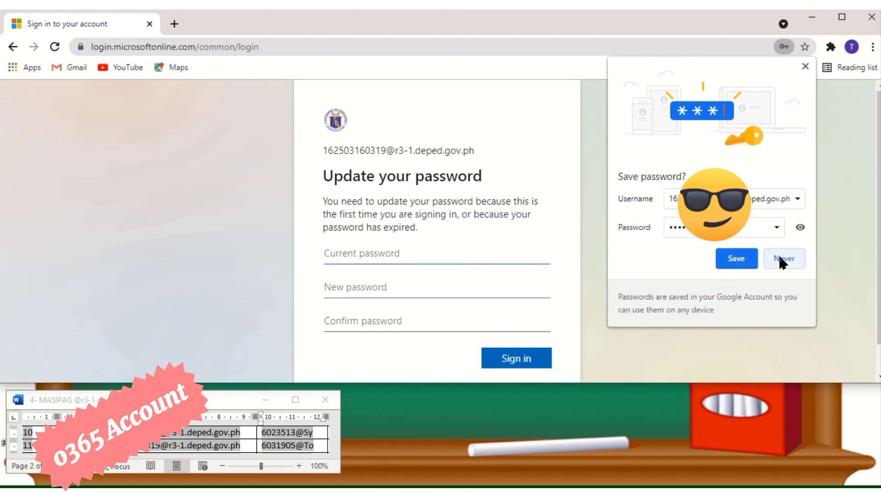
Step: Paste the account's existing password into the Current password field
left_click(799, 228)
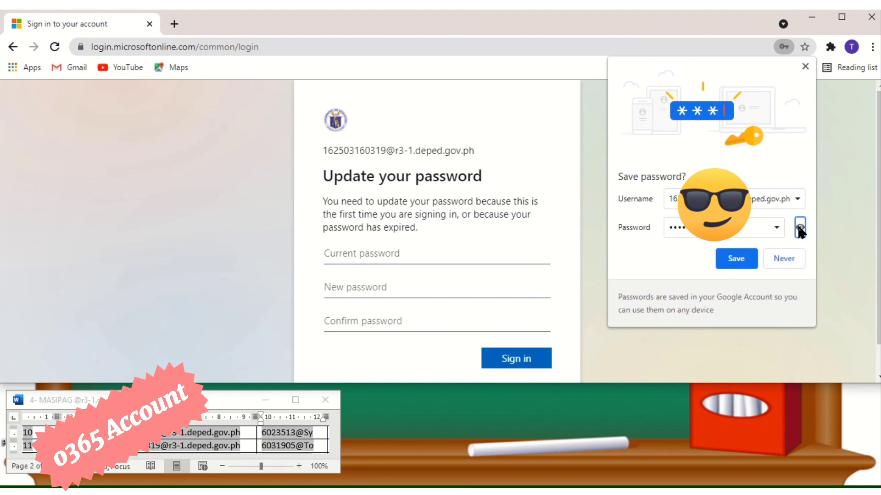
left_click(799, 228)
left_click(329, 250)
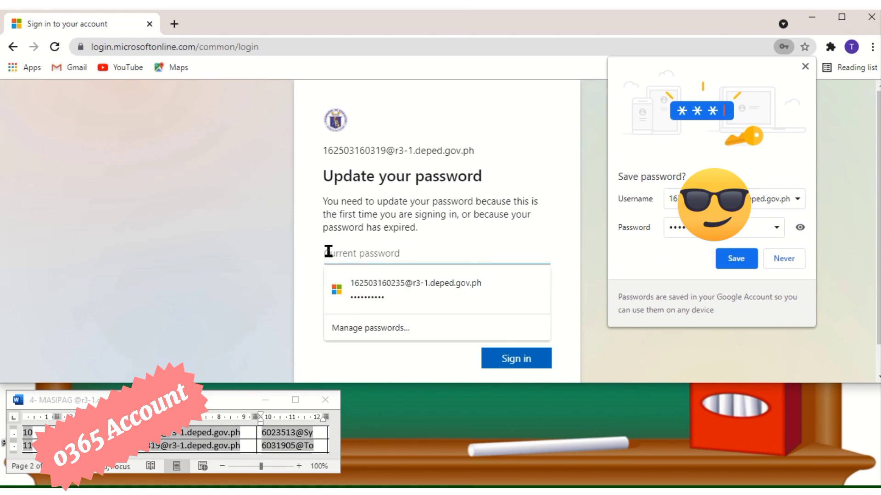
right_click(328, 252)
left_click(368, 148)
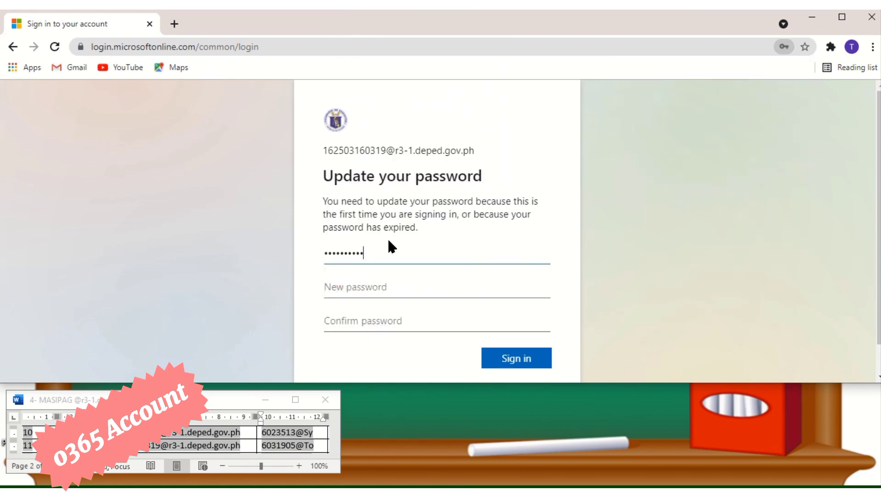
Step: Paste the same password into the New password and Confirm password fields
left_click(328, 289)
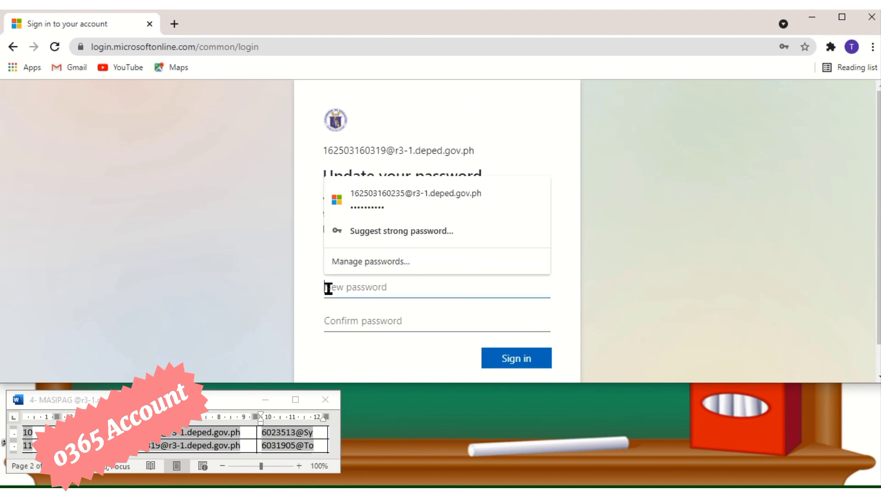
right_click(328, 288)
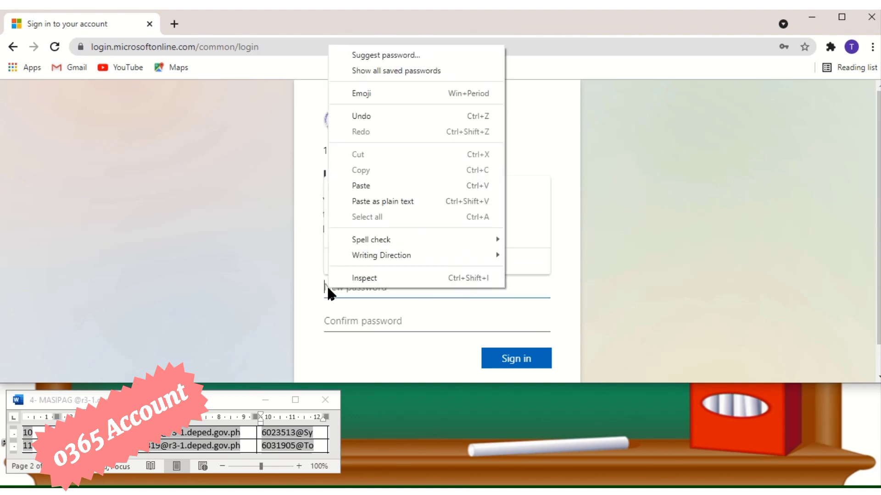
left_click(367, 186)
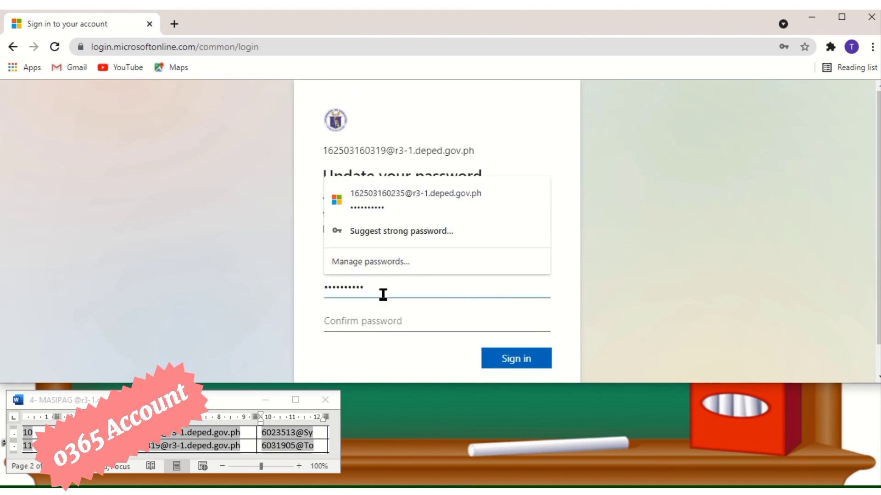
left_click(430, 328)
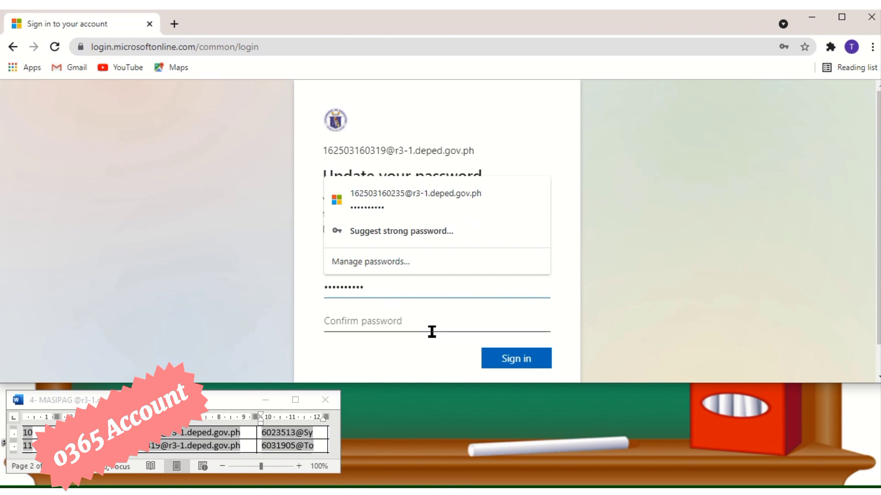
right_click(329, 315)
left_click(364, 212)
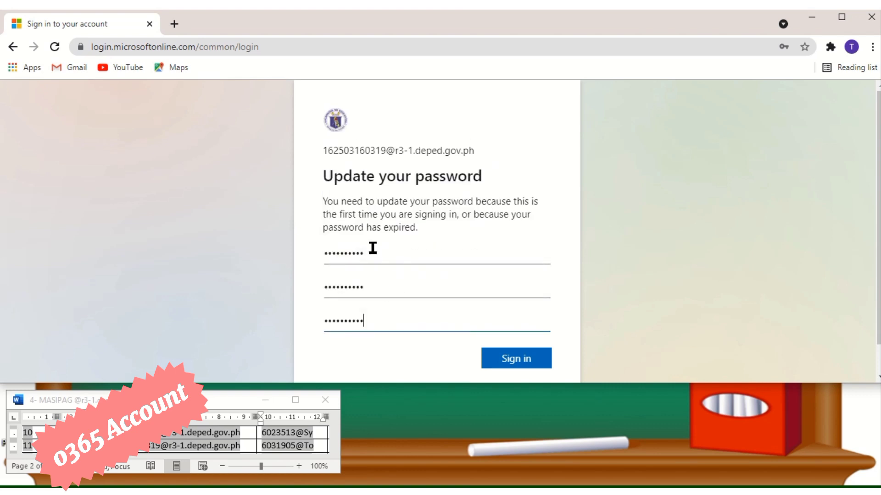
Step: Recheck the new and confirmation entries, then submit the password update
left_click(360, 289)
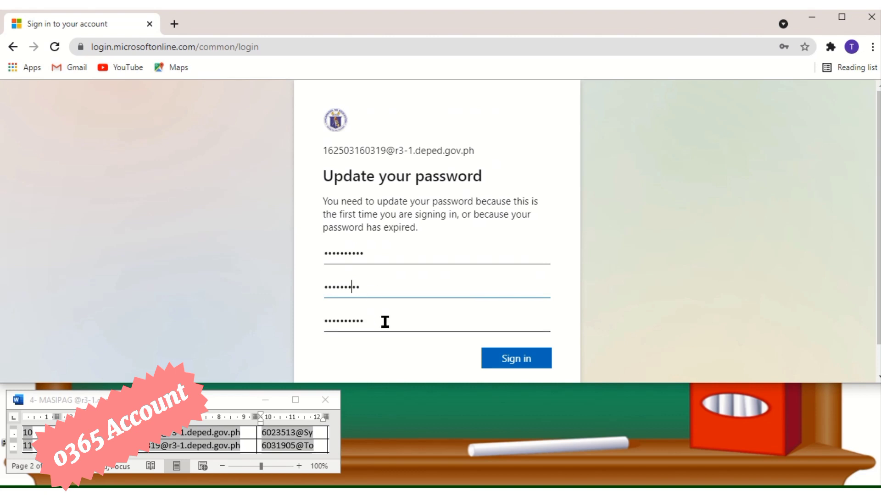
left_click(358, 322)
left_click(502, 364)
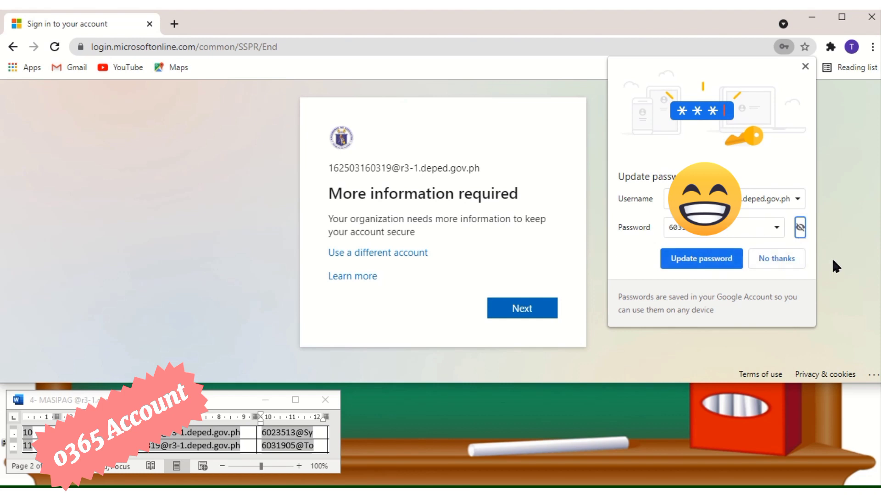
Step: Continue past 'More information required' and decline Chrome's offer to update the saved password
left_click(518, 312)
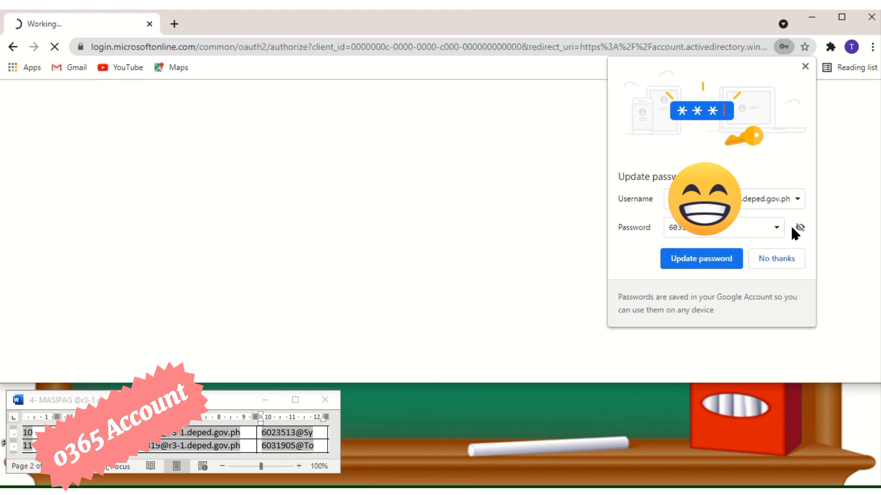
left_click(799, 228)
left_click(777, 258)
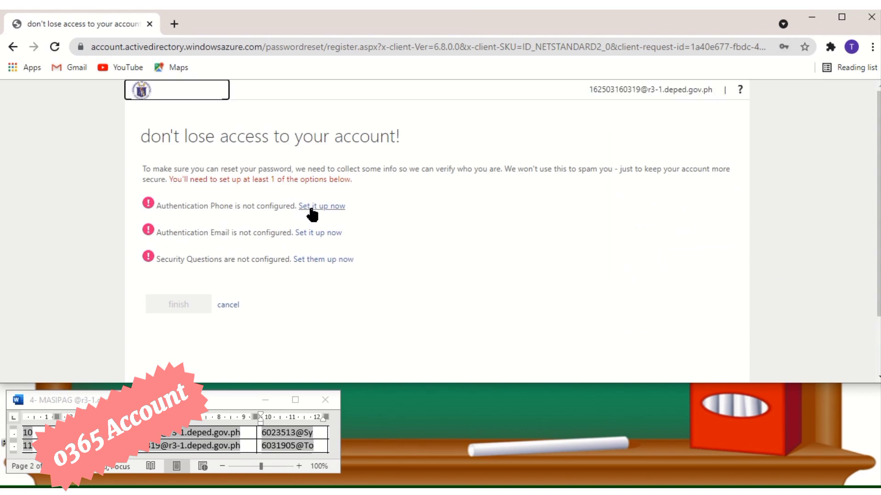
Step: Choose security questions as the recovery option and maximize the browser window
left_click(312, 207)
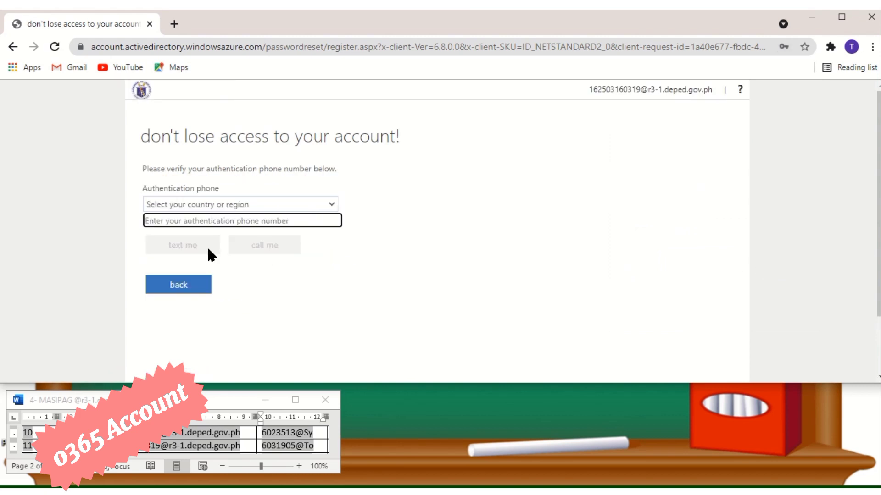
left_click(169, 286)
left_click(320, 260)
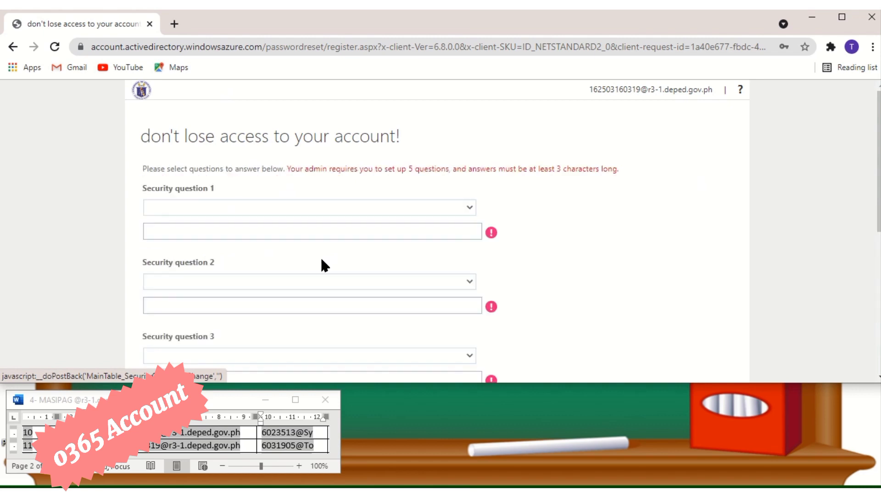
left_click(841, 17)
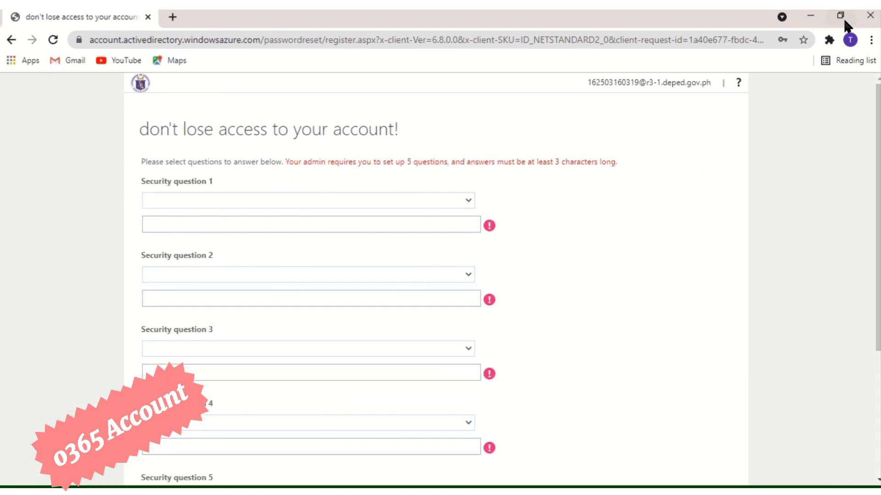
Step: Answer question 1 (favorite food) and question 2 (most famous person met)
left_click(253, 202)
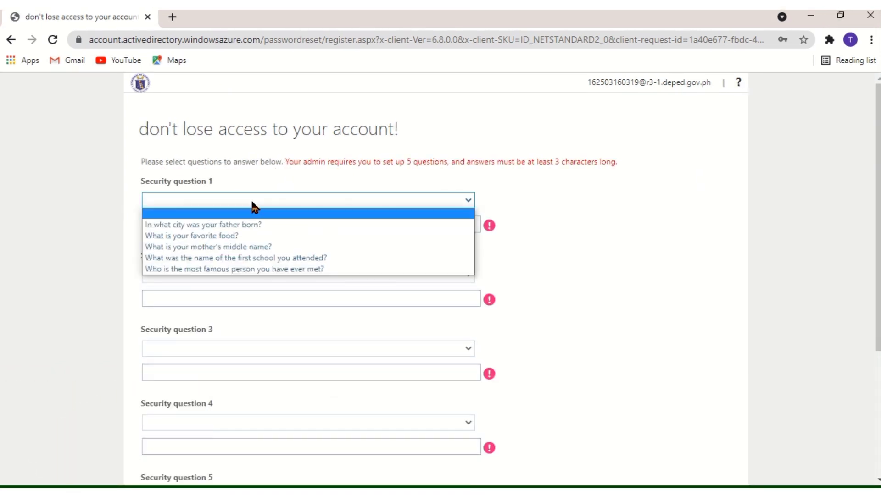
left_click(251, 235)
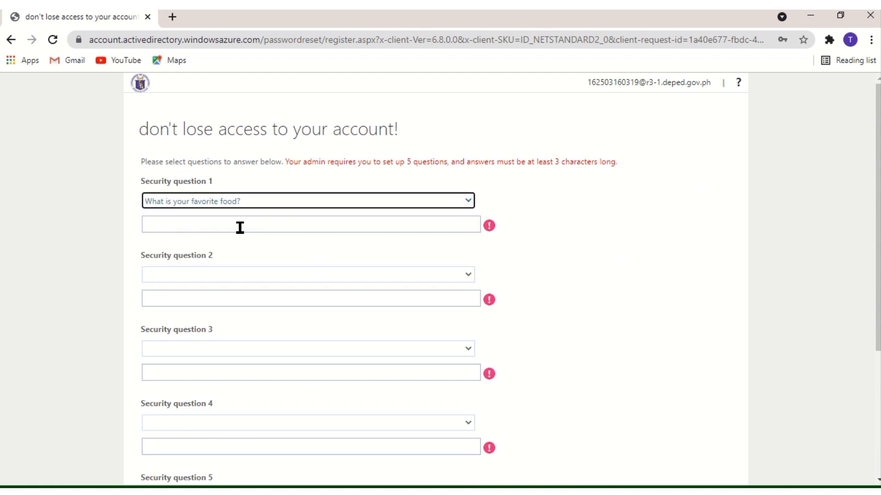
left_click(240, 225)
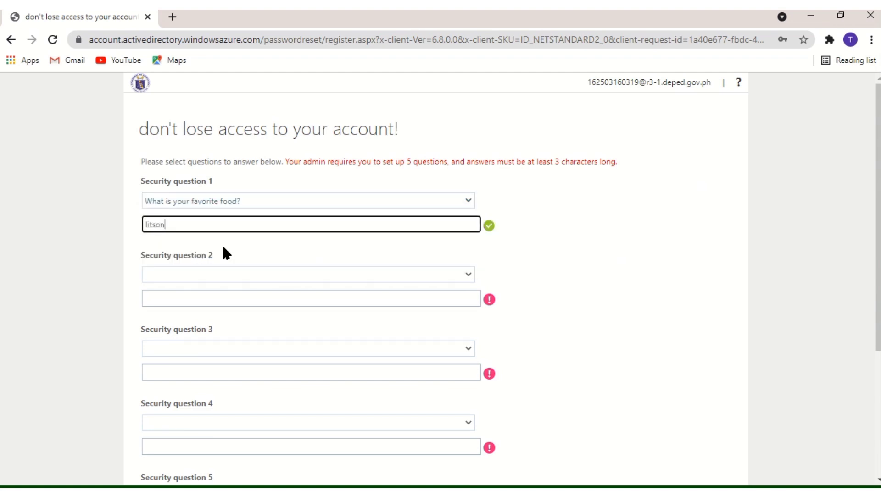
left_click(195, 275)
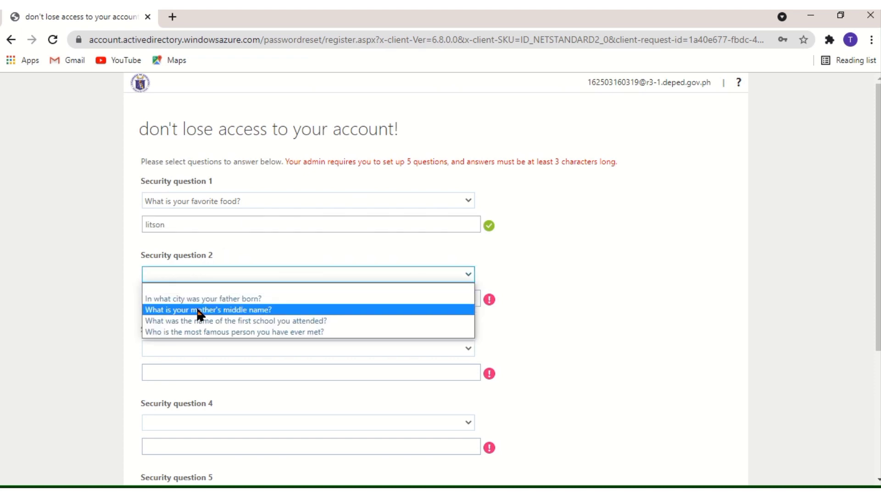
left_click(199, 332)
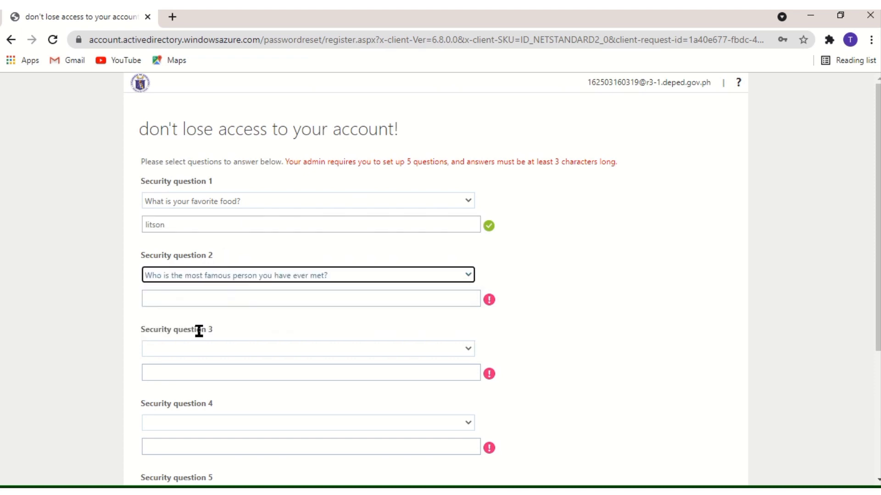
left_click(169, 302)
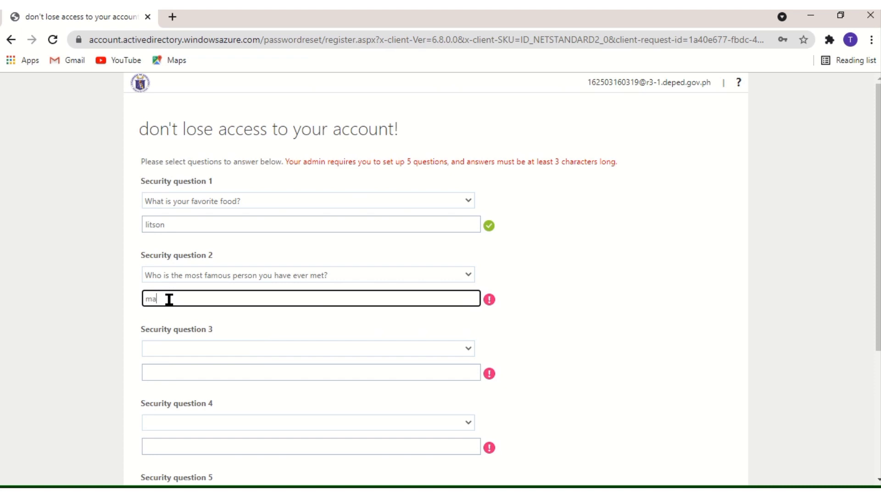
Step: Answer question 3 (first school) and question 4 (mother's middle name)
left_click(175, 354)
left_click(195, 394)
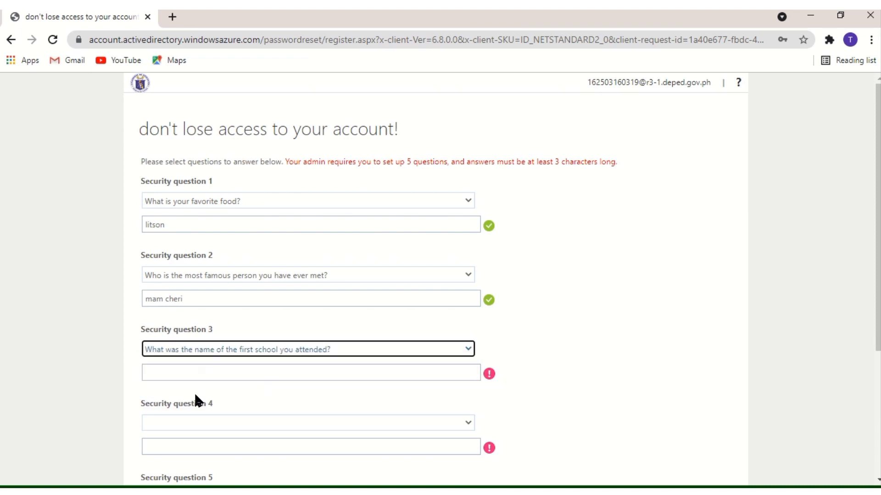
left_click(168, 372)
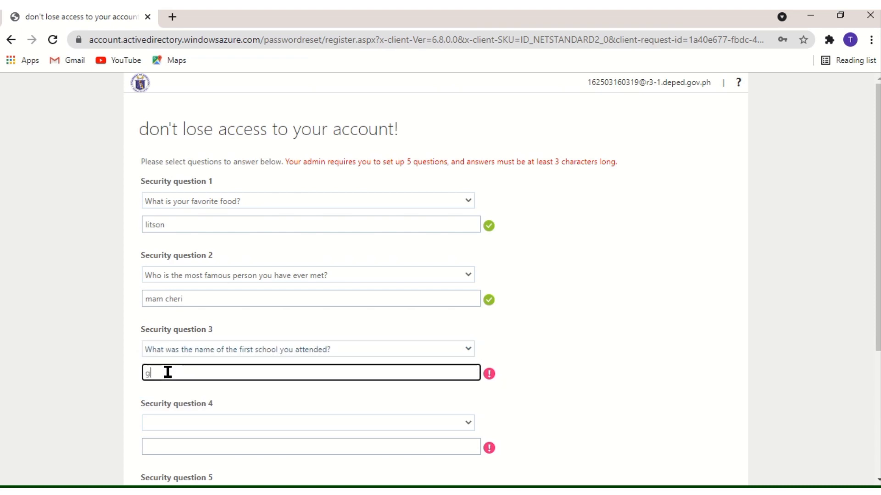
scroll(213, 394, "down", 3)
left_click(176, 294)
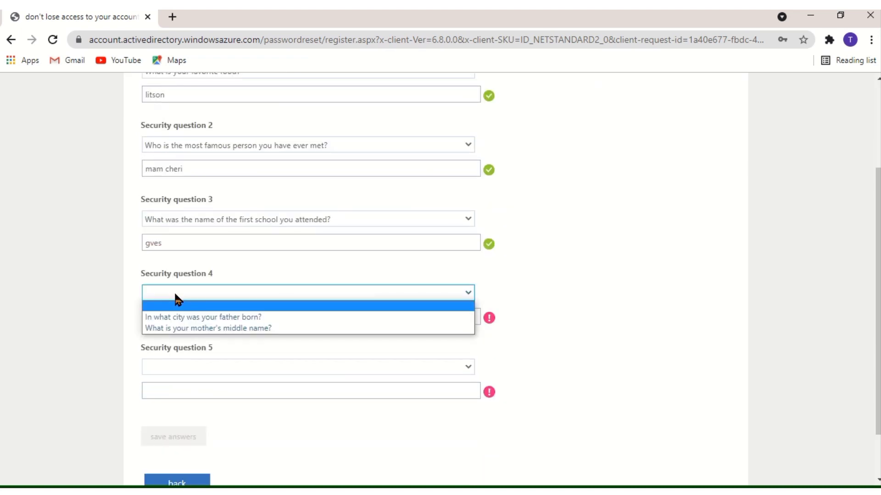
left_click(198, 328)
left_click(186, 315)
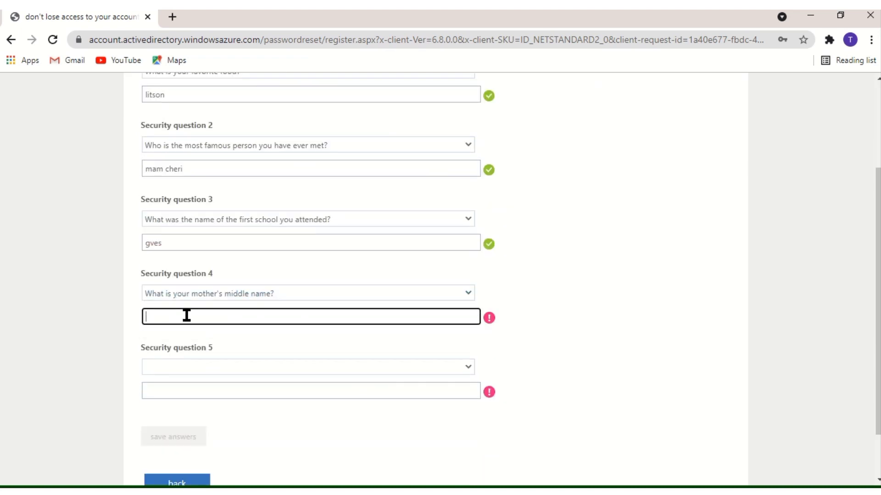
Step: Answer question 5 (father's birth city) and save all five answers
scroll(202, 339, "down", 2)
left_click(196, 308)
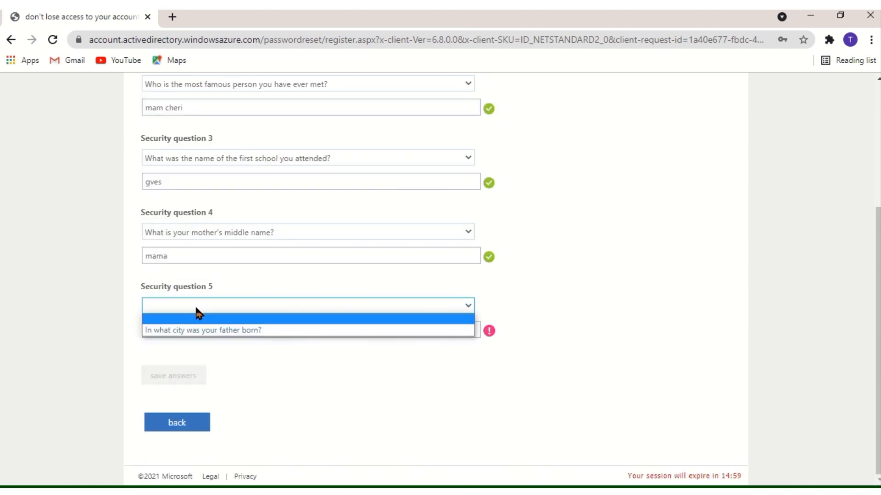
left_click(196, 330)
left_click(191, 329)
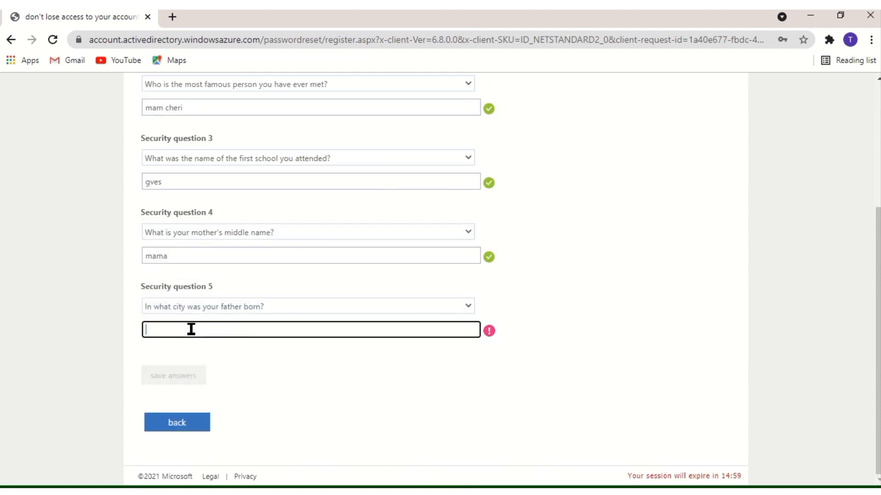
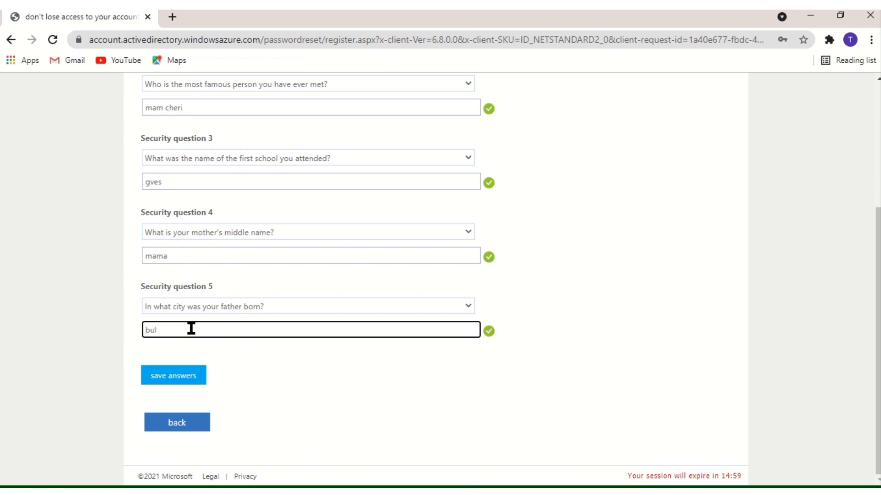
left_click(181, 382)
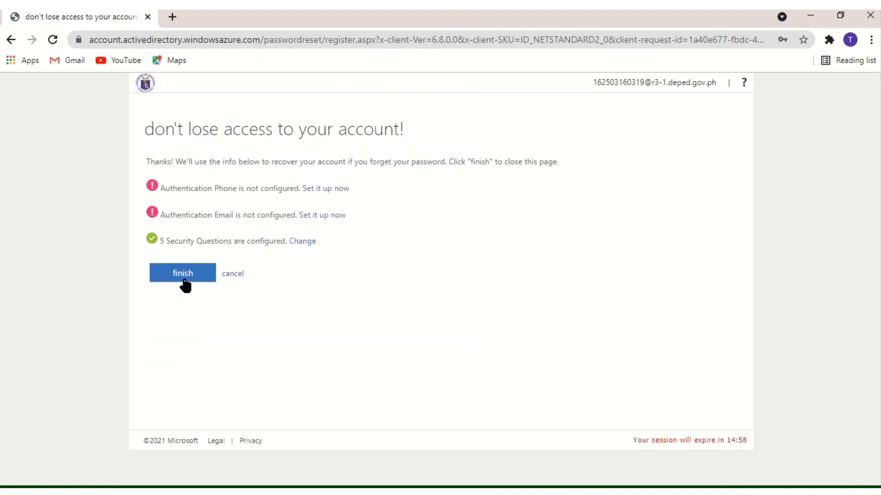
Step: Finish the recovery registration and answer No to 'Stay signed in?'
left_click(183, 276)
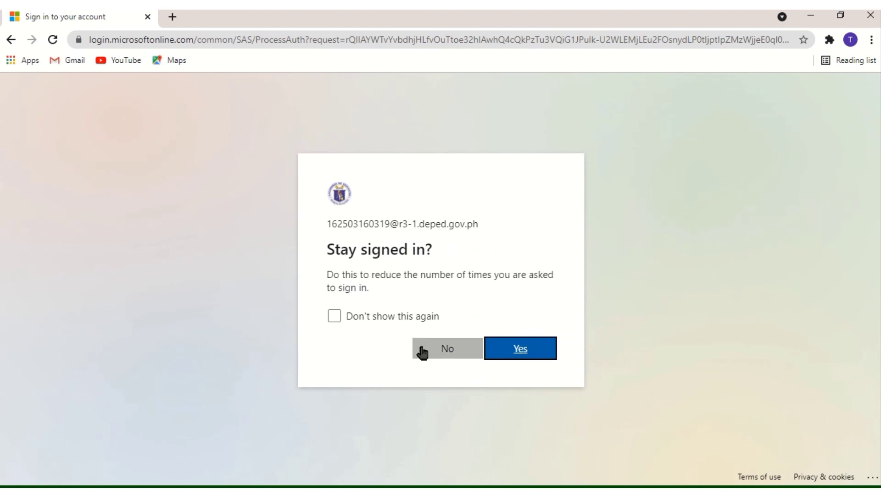
left_click(420, 352)
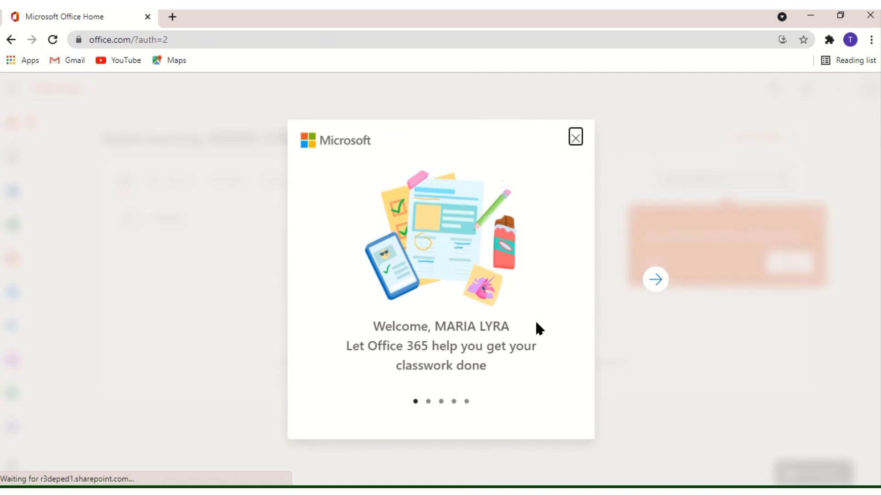
Step: Skip through the Office 365 welcome slides to the home page, then sign out
left_click(656, 280)
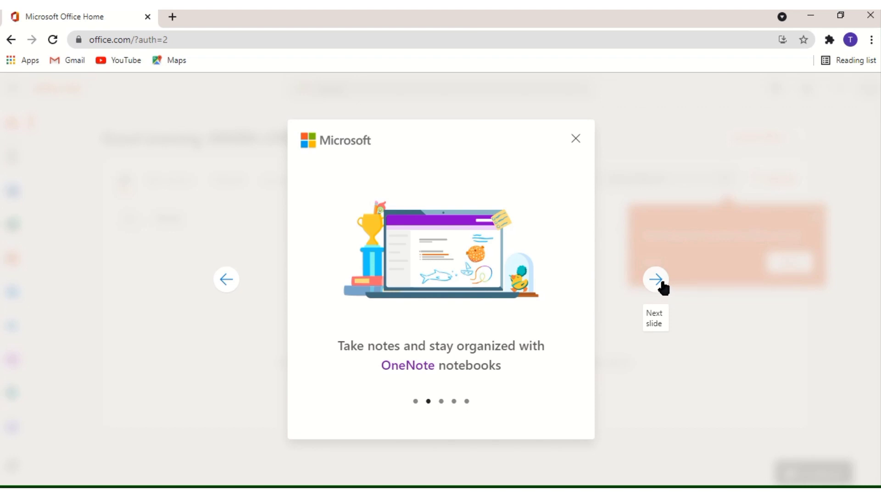
left_click(662, 281)
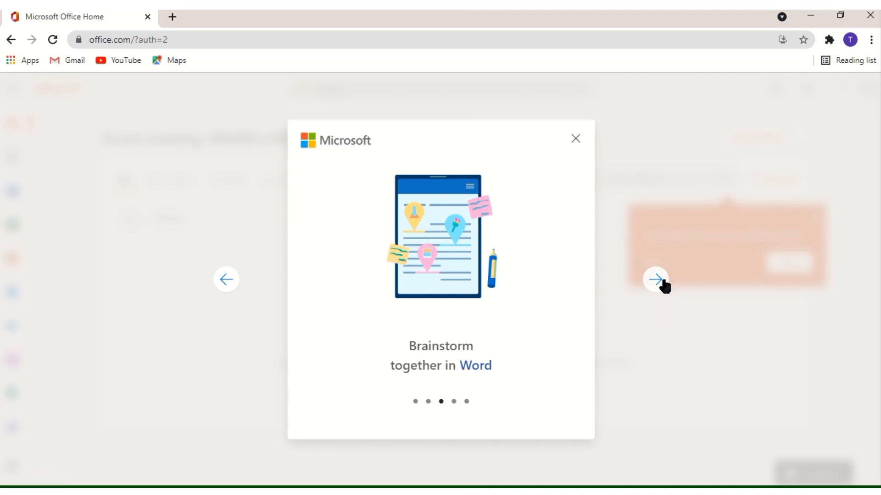
left_click(662, 284)
left_click(662, 283)
left_click(662, 283)
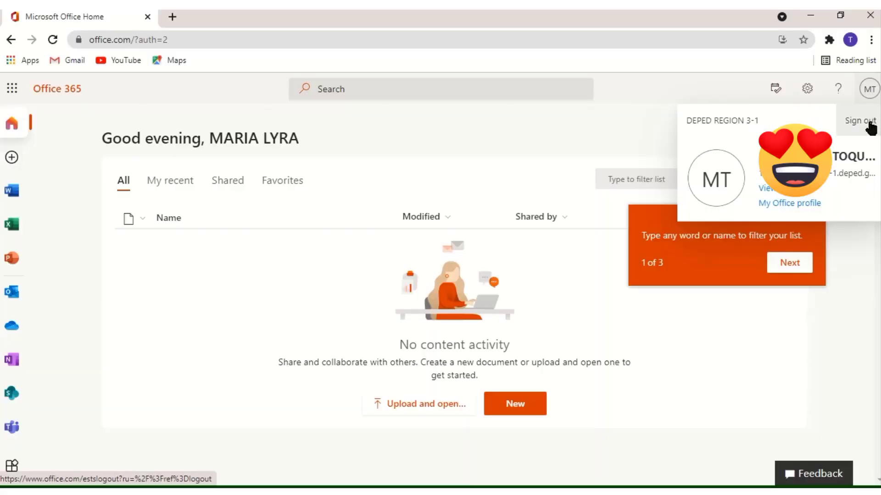
left_click(869, 124)
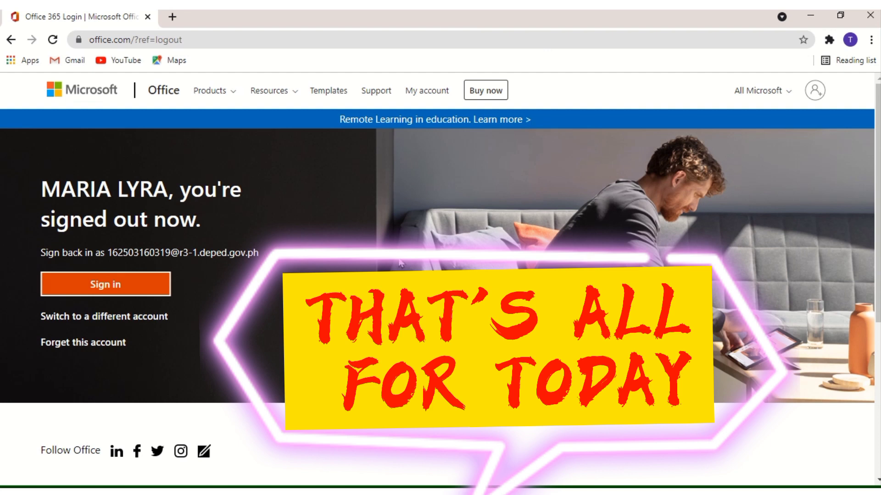
Step: Choose 'Switch to a different account' on the signed-out page
left_click(121, 317)
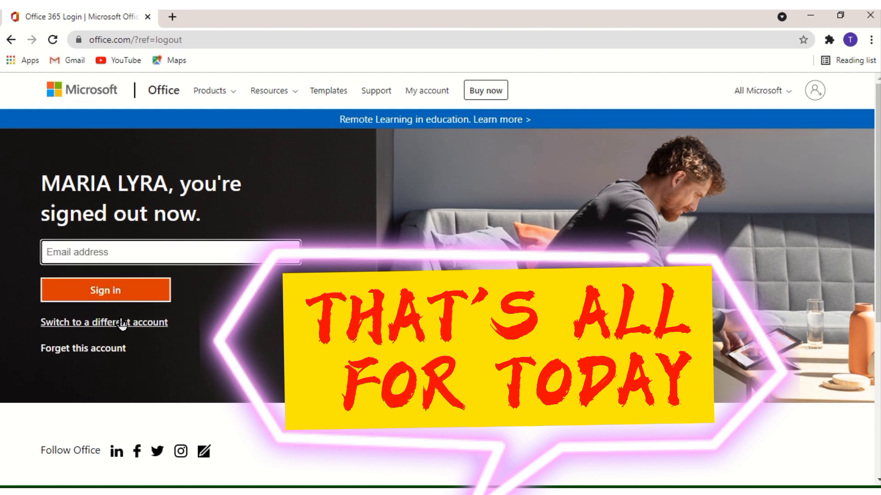